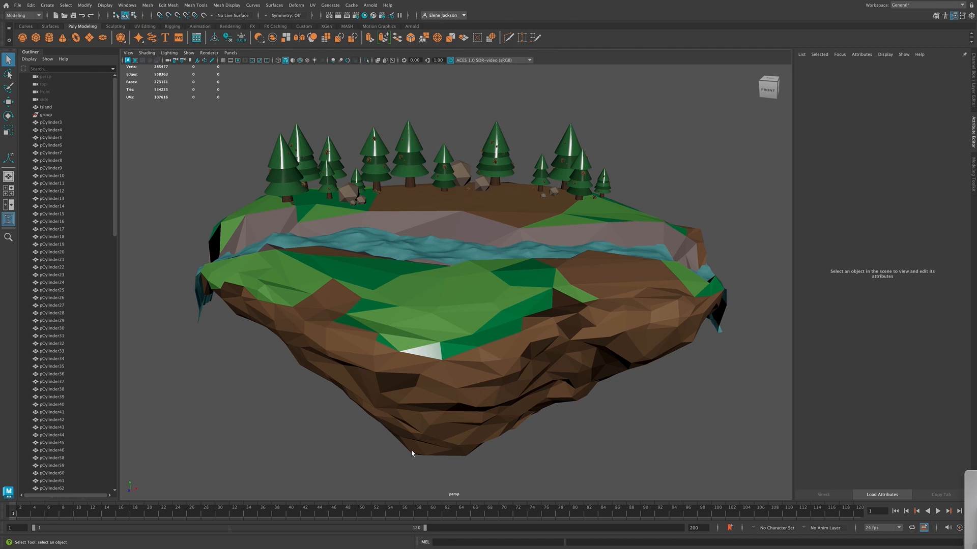
# Examine the floating island mesh and the pine trees standing among the rocks on its far bank
pyautogui.click(449, 351)
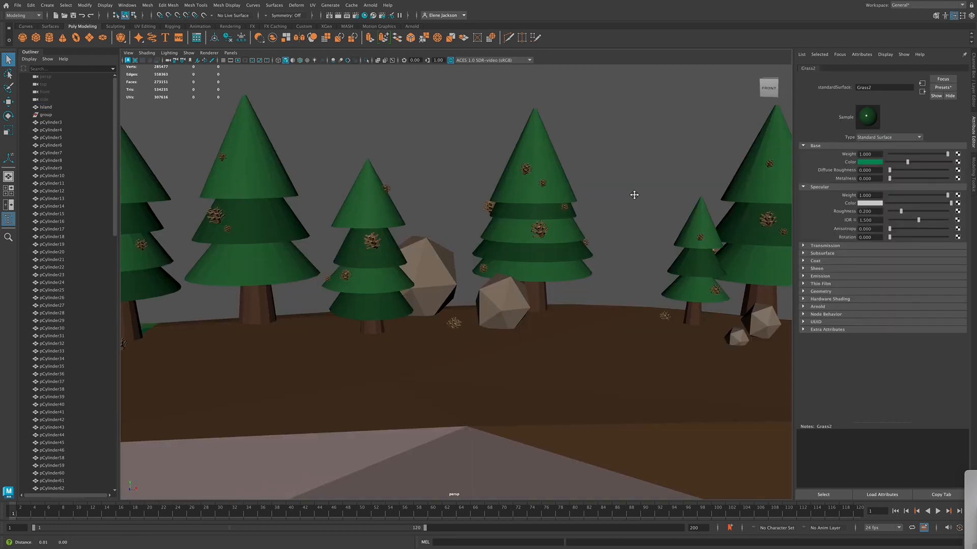
pyautogui.keyDown('alt'); pyautogui.moveTo(632, 196); pyautogui.dragTo(551, 218); pyautogui.keyUp('alt')
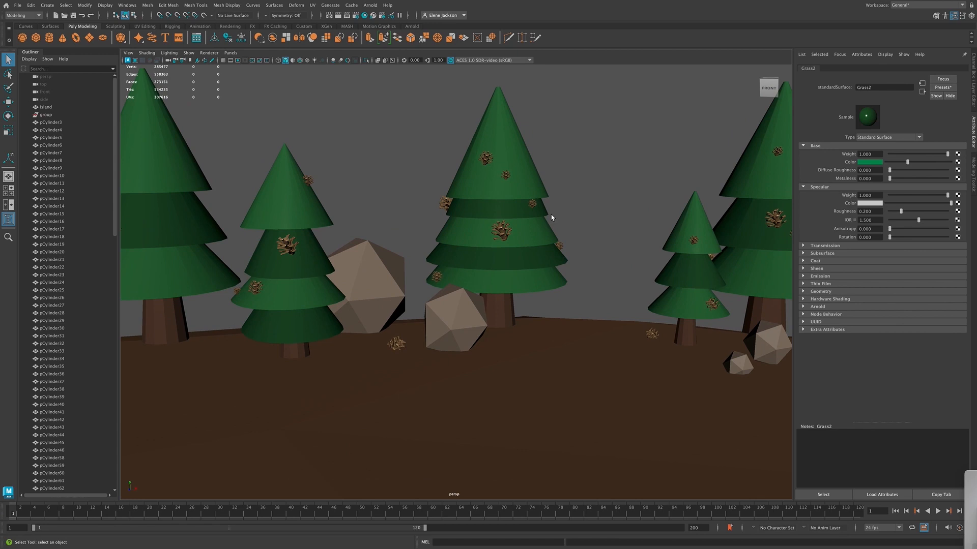
pyautogui.scroll(6, 551, 217)
pyautogui.keyDown('alt'); pyautogui.moveTo(654, 163); pyautogui.dragTo(541, 298); pyautogui.keyUp('alt')
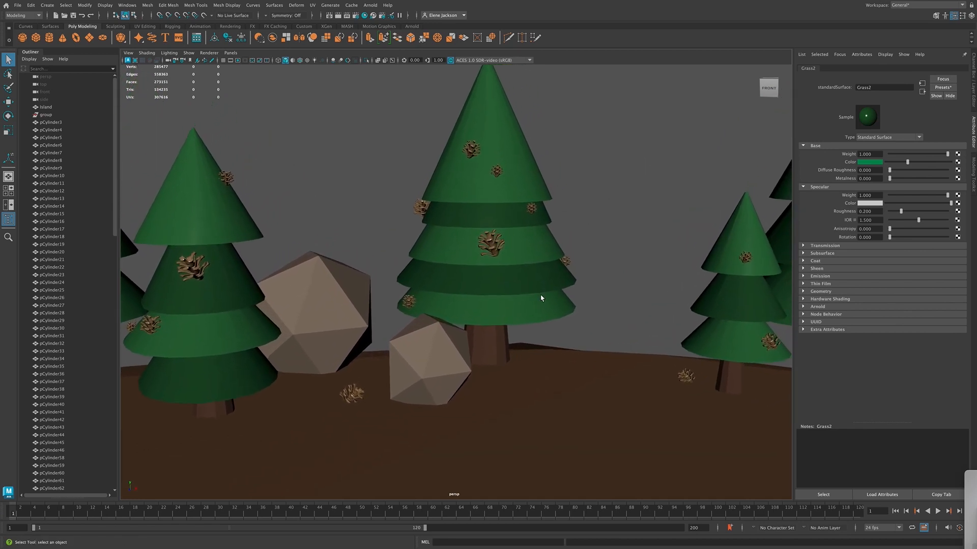
# Select the five foliage tiers and the trunk of the middle pine tree to examine its parts, and clear the selection
pyautogui.click(497, 149)
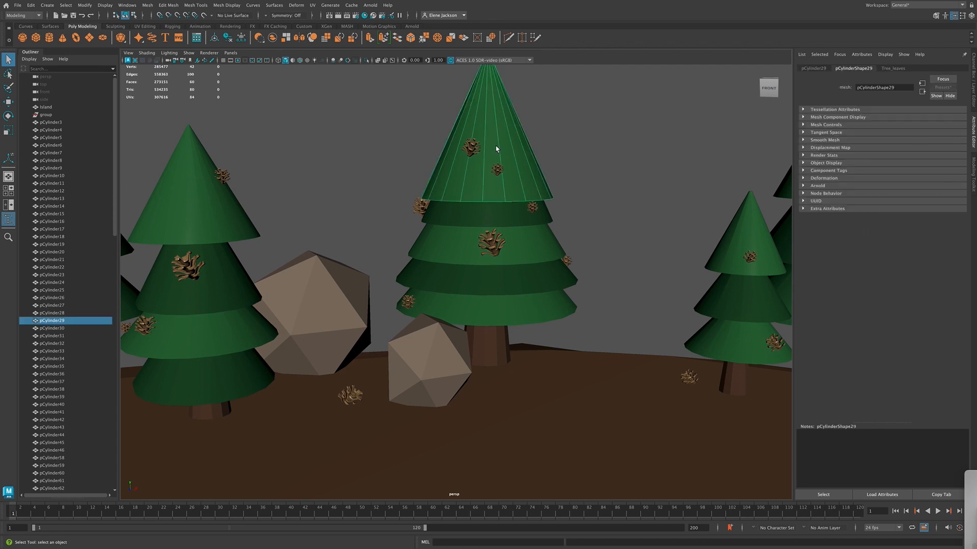
pyautogui.click(492, 203)
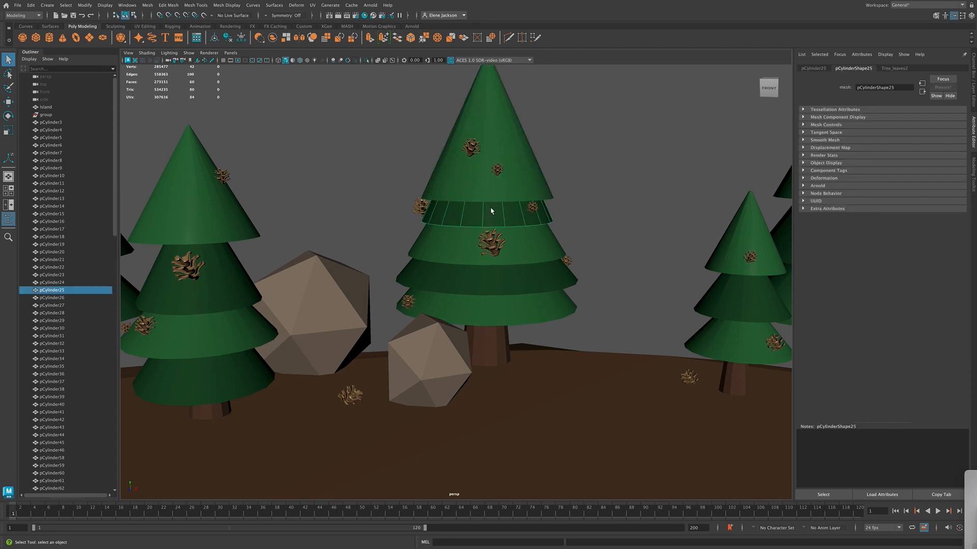
pyautogui.click(493, 159)
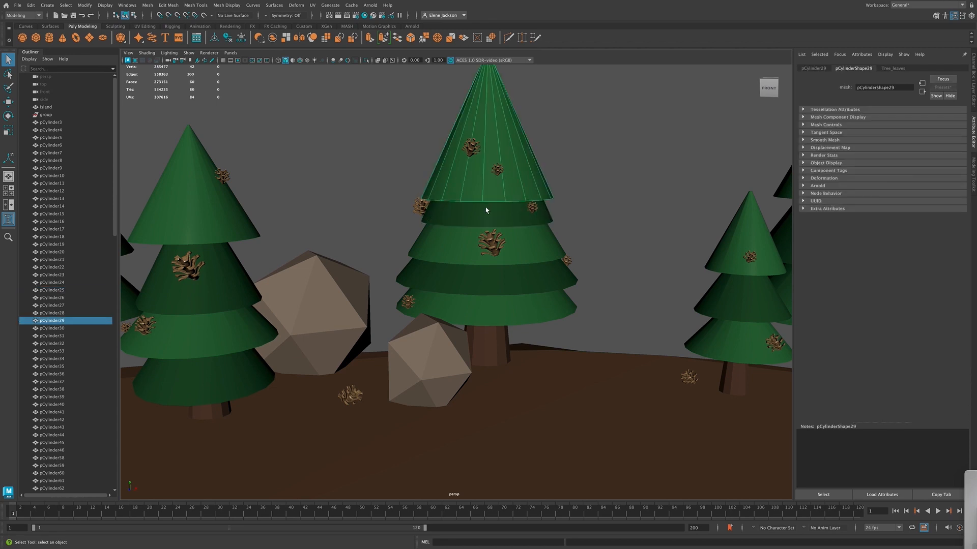
pyautogui.keyDown('shift'); pyautogui.click(482, 216); pyautogui.keyUp('shift')
pyautogui.keyDown('shift'); pyautogui.click(468, 247); pyautogui.keyUp('shift')
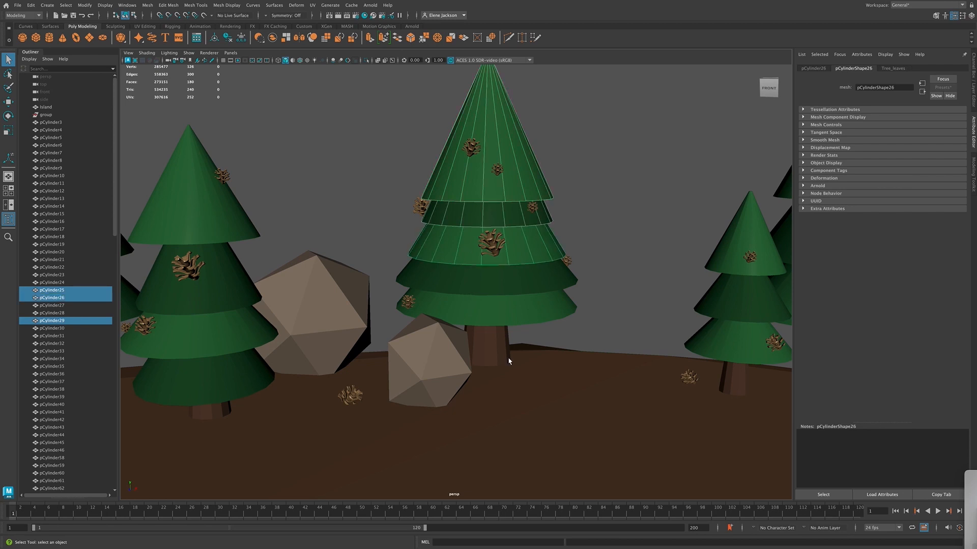
pyautogui.keyDown('shift'); pyautogui.click(496, 281); pyautogui.keyUp('shift')
pyautogui.keyDown('shift'); pyautogui.click(492, 352); pyautogui.keyUp('shift')
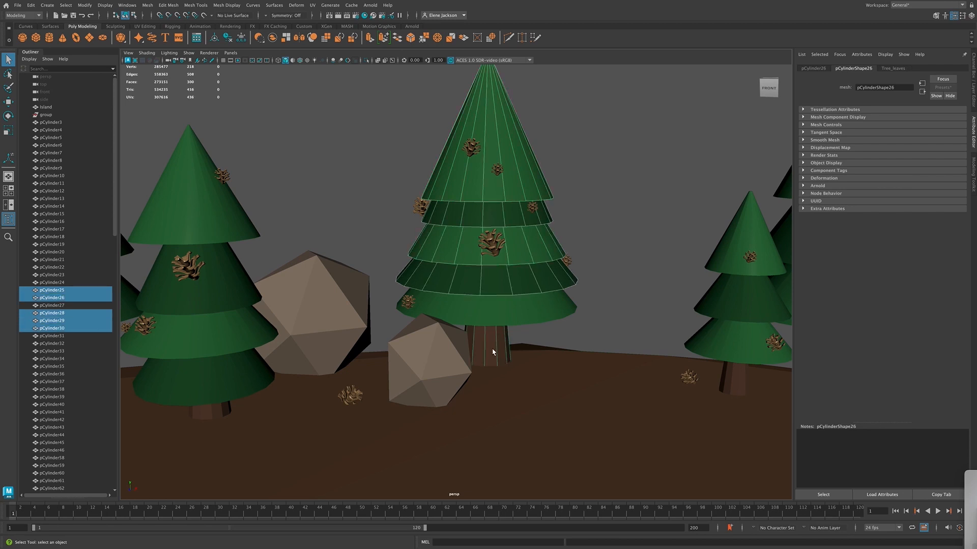
pyautogui.keyDown('shift'); pyautogui.click(517, 321); pyautogui.keyUp('shift')
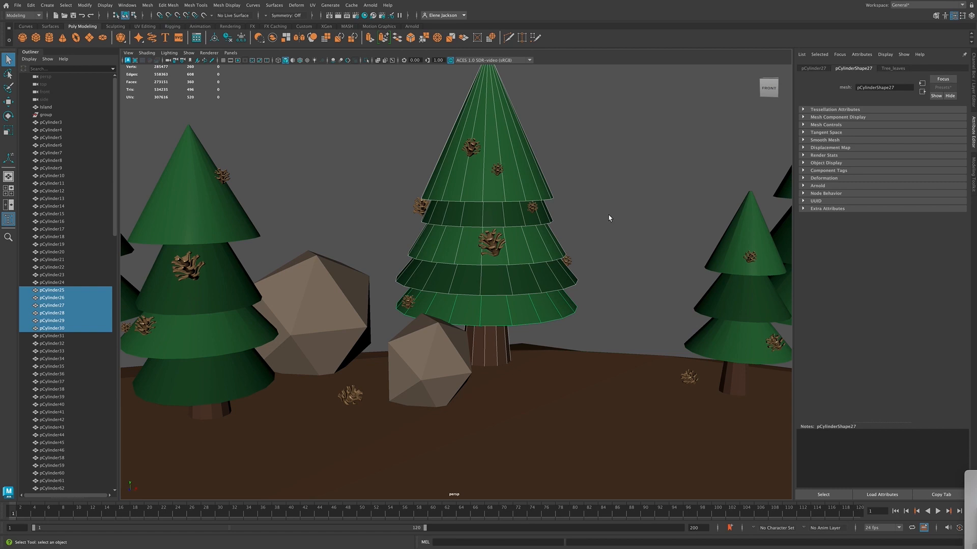
pyautogui.click(770, 89)
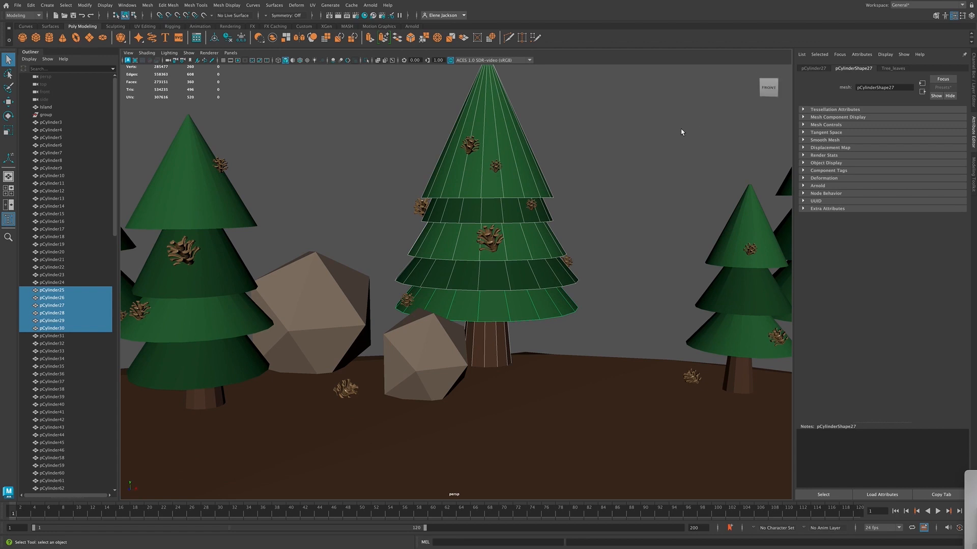
pyautogui.keyDown('alt'); pyautogui.moveTo(650, 132); pyautogui.dragTo(651, 198, button='middle'); pyautogui.keyUp('alt')
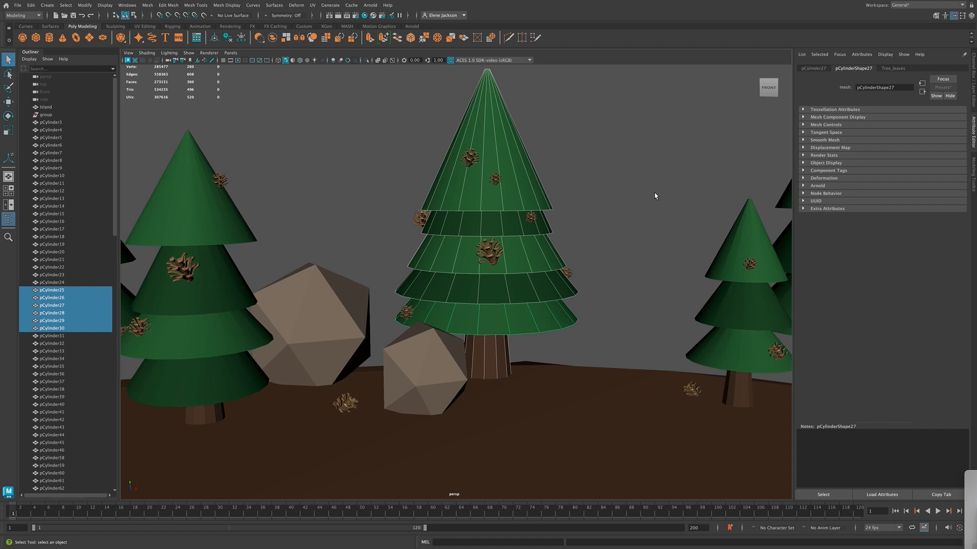
pyautogui.click(605, 198)
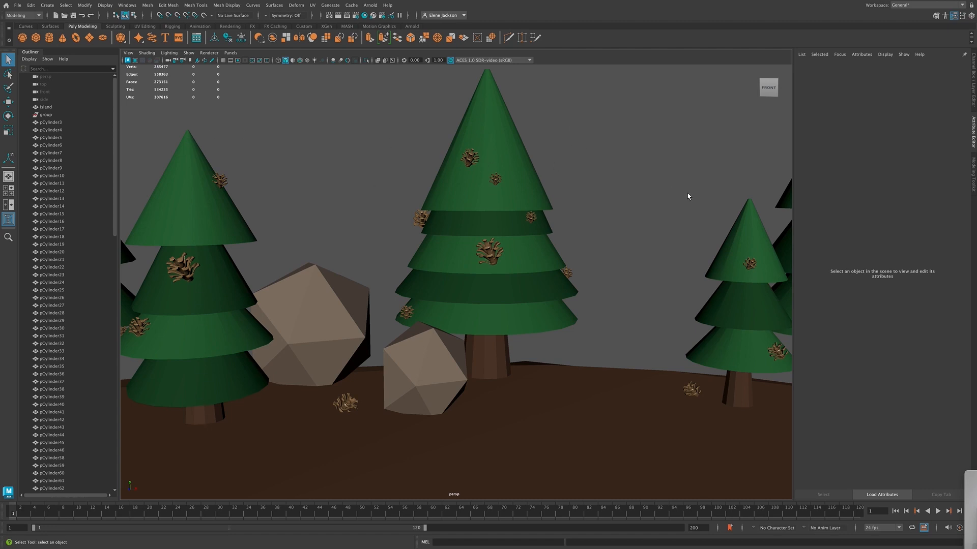
# Select the large pinecone on the middle pine's third foliage tier and examine it from the front and the right side
pyautogui.scroll(-6, 631, 191)
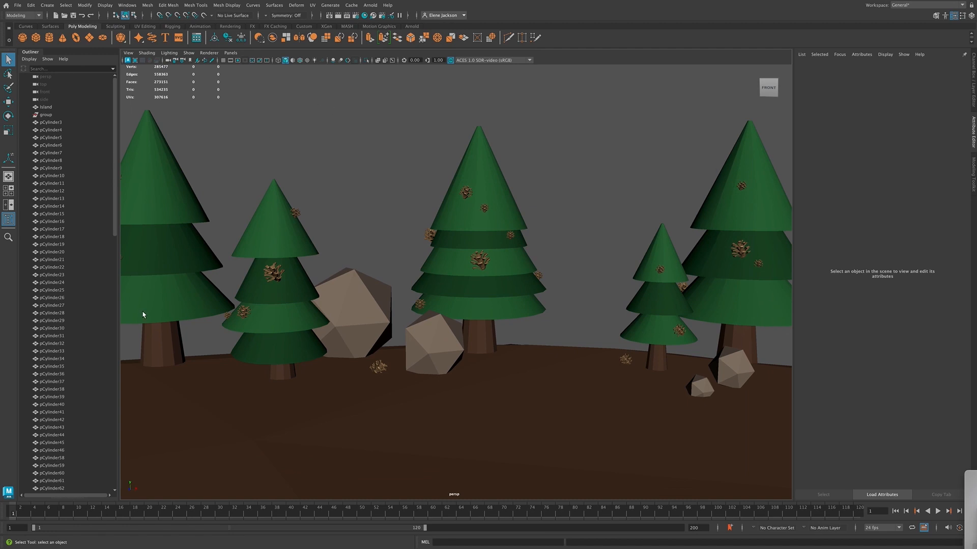
pyautogui.scroll(5, 542, 229)
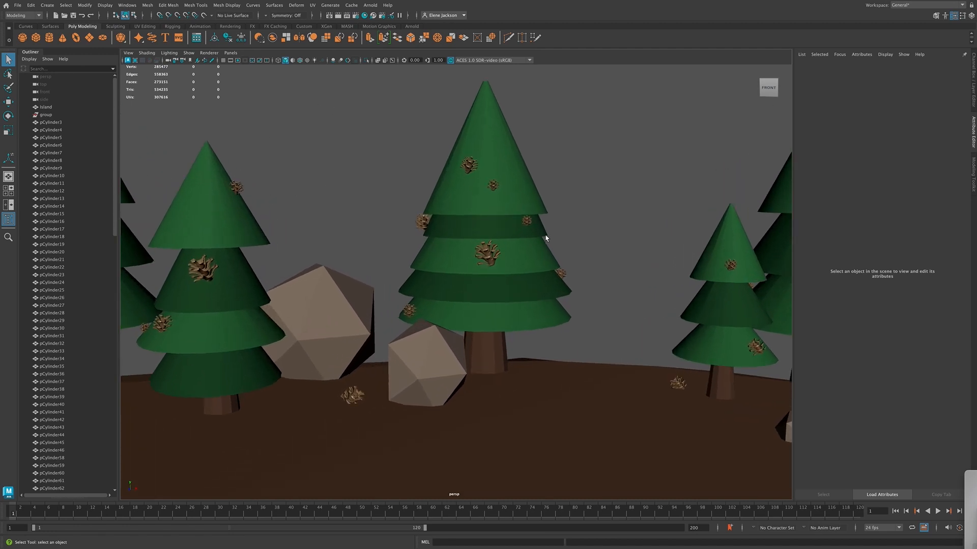
pyautogui.scroll(6, 546, 238)
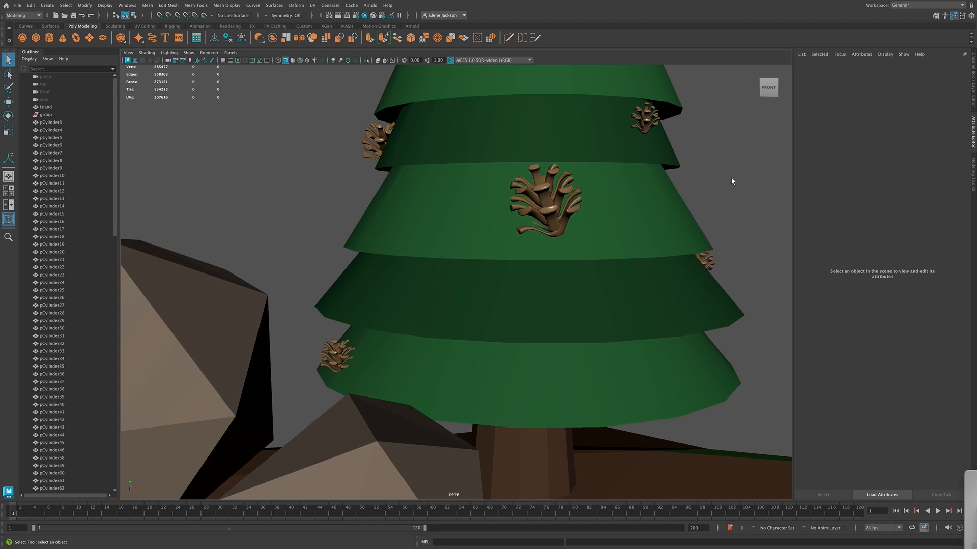
pyautogui.keyDown('alt'); pyautogui.moveTo(731, 179); pyautogui.dragTo(594, 245, button='middle'); pyautogui.keyUp('alt')
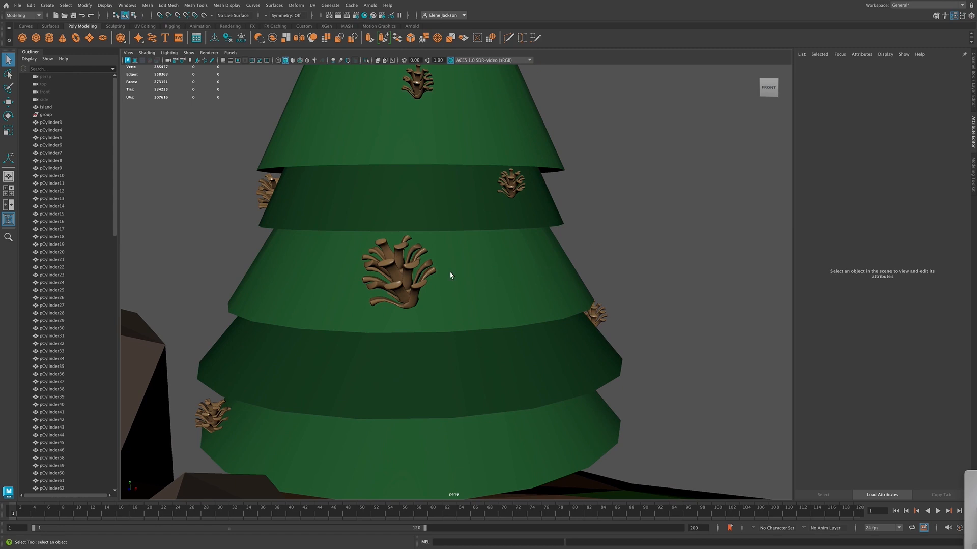
pyautogui.click(396, 274)
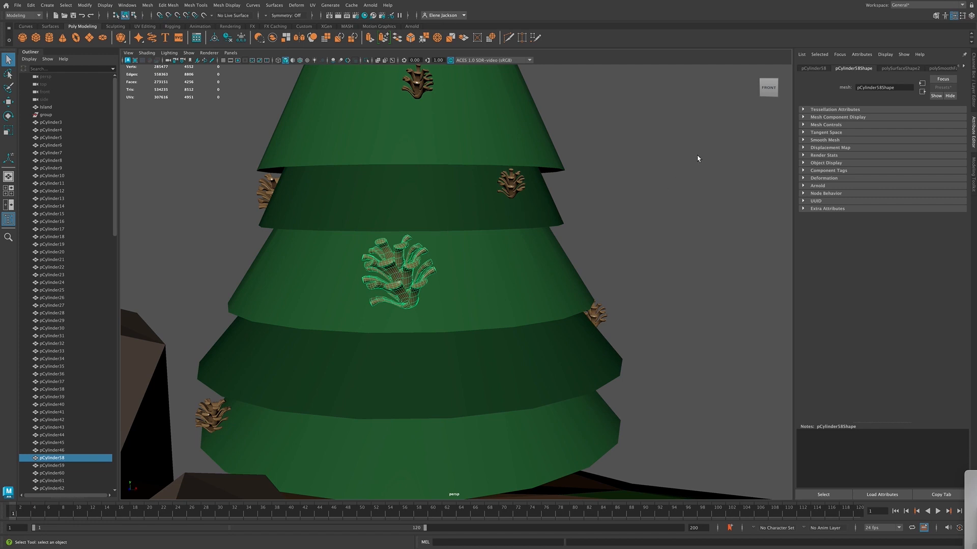
pyautogui.click(770, 91)
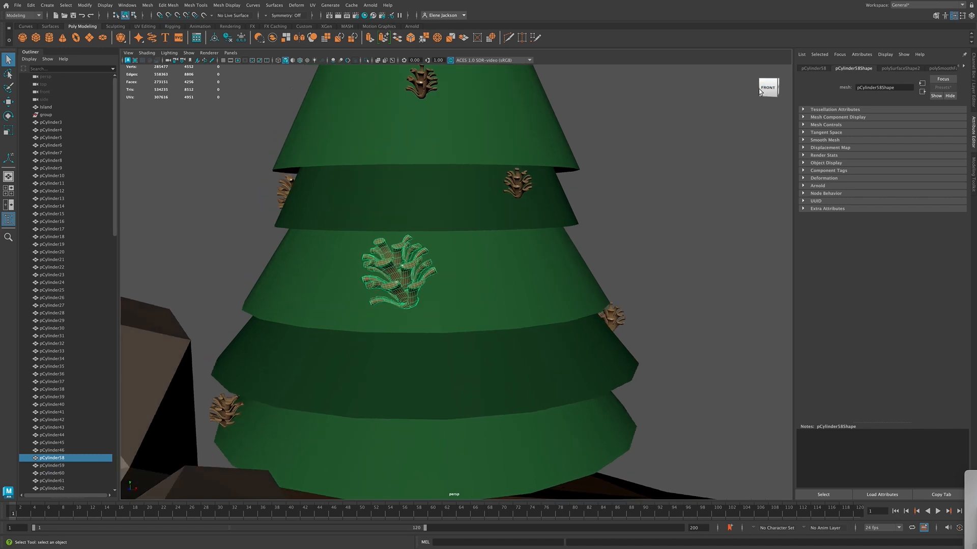
pyautogui.keyDown('alt'); pyautogui.moveTo(755, 88); pyautogui.dragTo(669, 86); pyautogui.keyUp('alt')
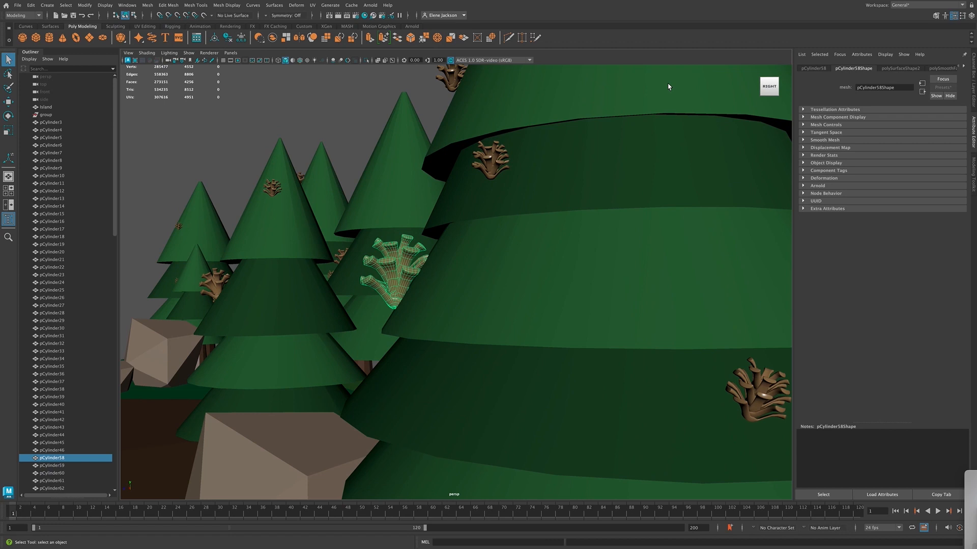
pyautogui.keyDown('alt'); pyautogui.moveTo(669, 86); pyautogui.dragTo(671, 88); pyautogui.keyUp('alt')
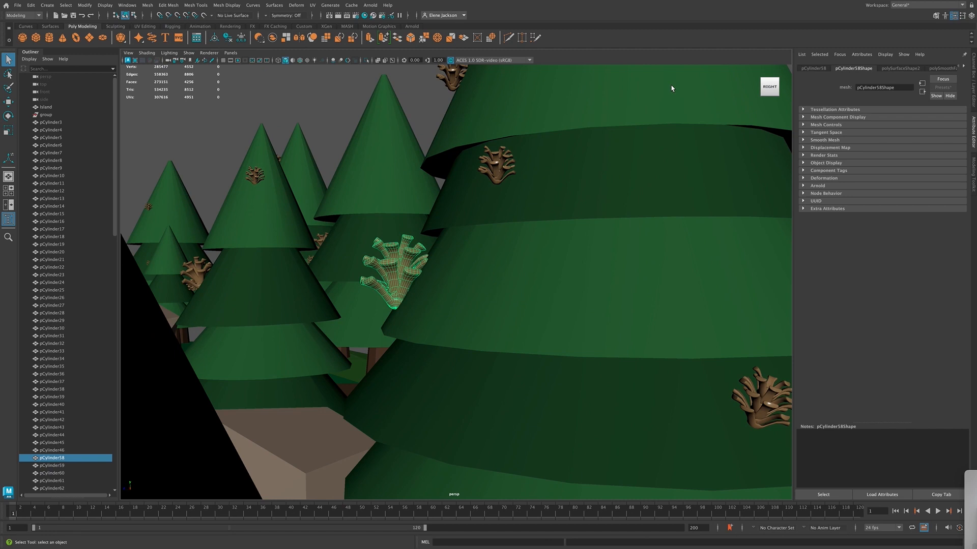
pyautogui.keyDown('alt'); pyautogui.moveTo(671, 88); pyautogui.dragTo(665, 88); pyautogui.keyUp('alt')
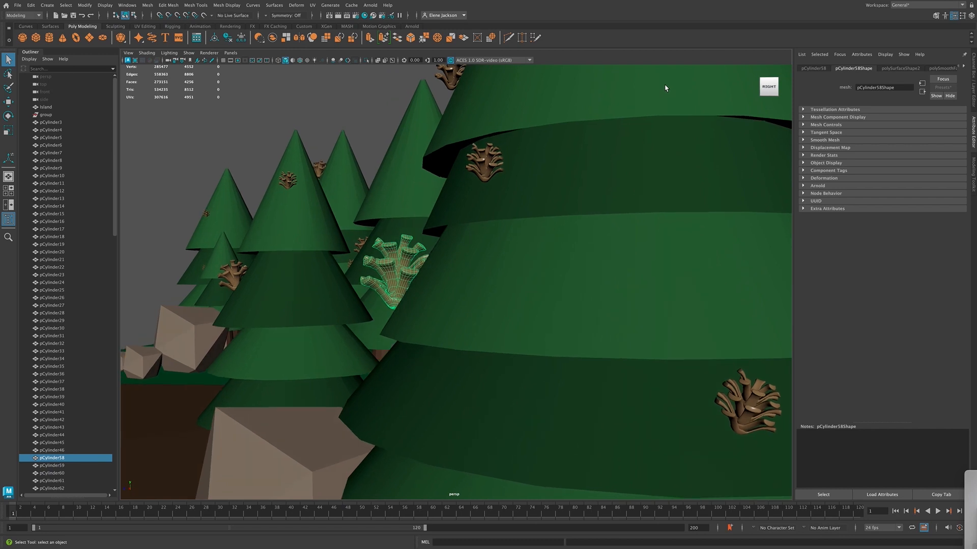
pyautogui.keyDown('alt'); pyautogui.moveTo(665, 88); pyautogui.dragTo(809, 96); pyautogui.keyUp('alt')
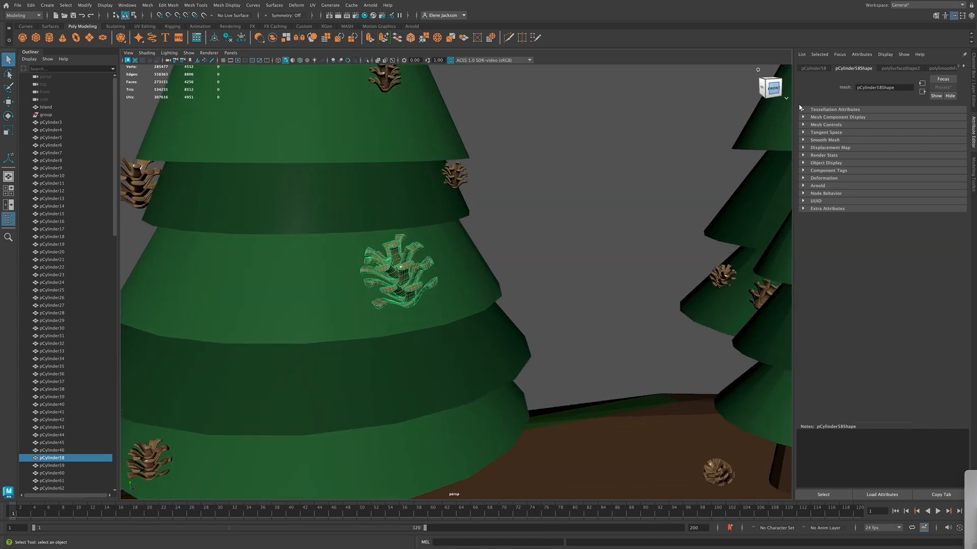
# Deselect the large pinecone and inspect its scales up close from the side, above and front
pyautogui.click(575, 226)
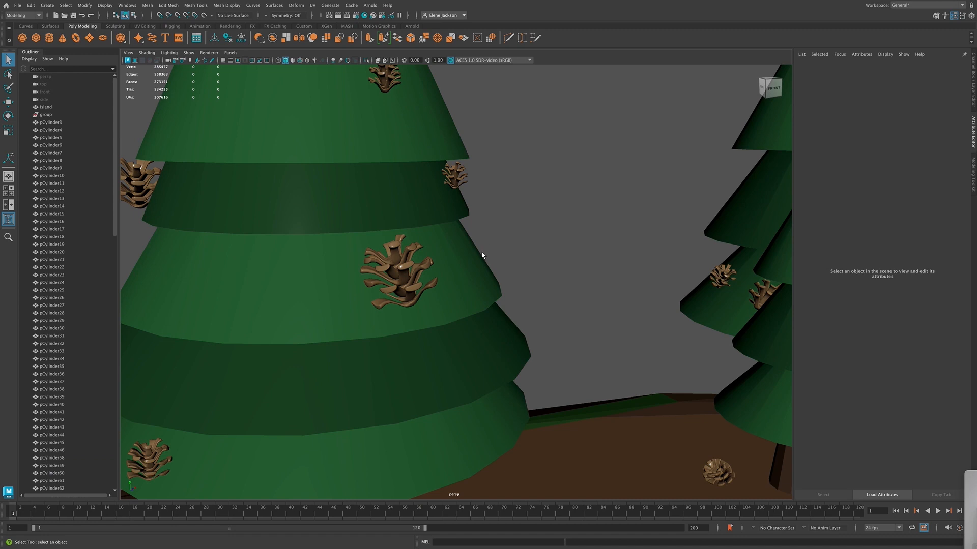
pyautogui.scroll(5, 482, 255)
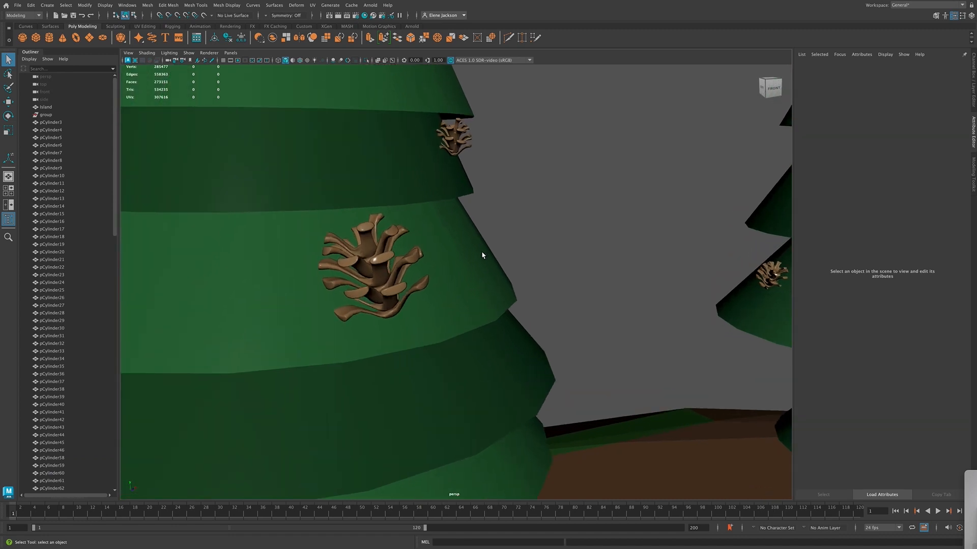
pyautogui.scroll(5, 482, 255)
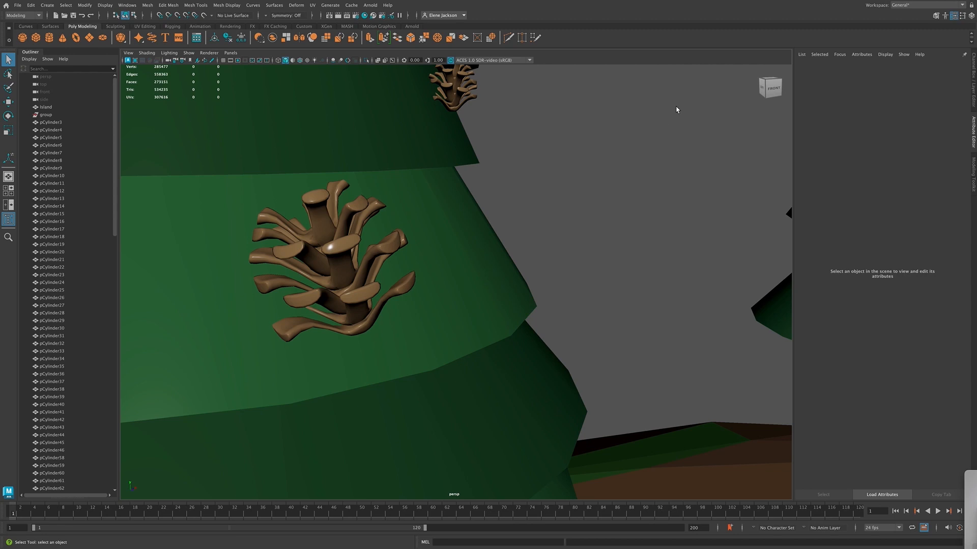
pyautogui.click(771, 91)
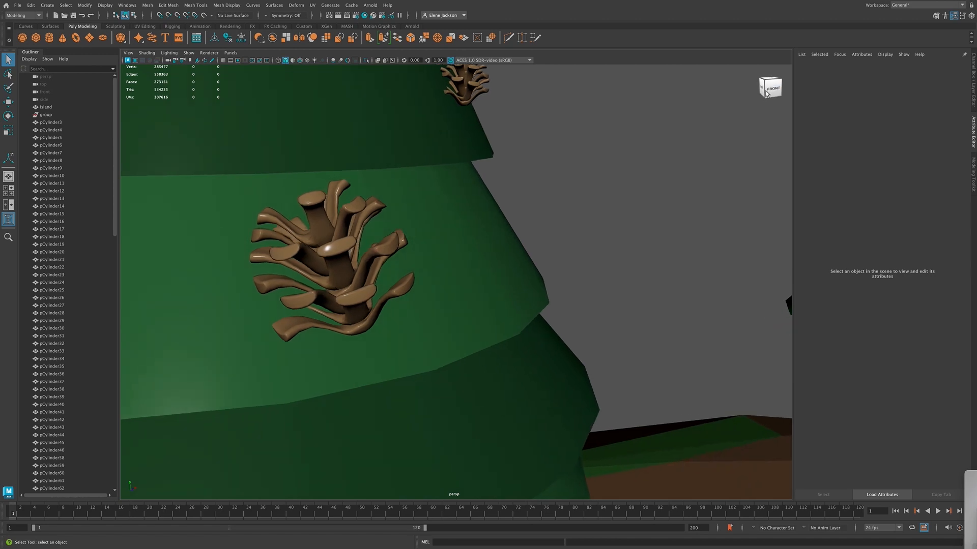
pyautogui.moveTo(757, 88); pyautogui.dragTo(633, 86)
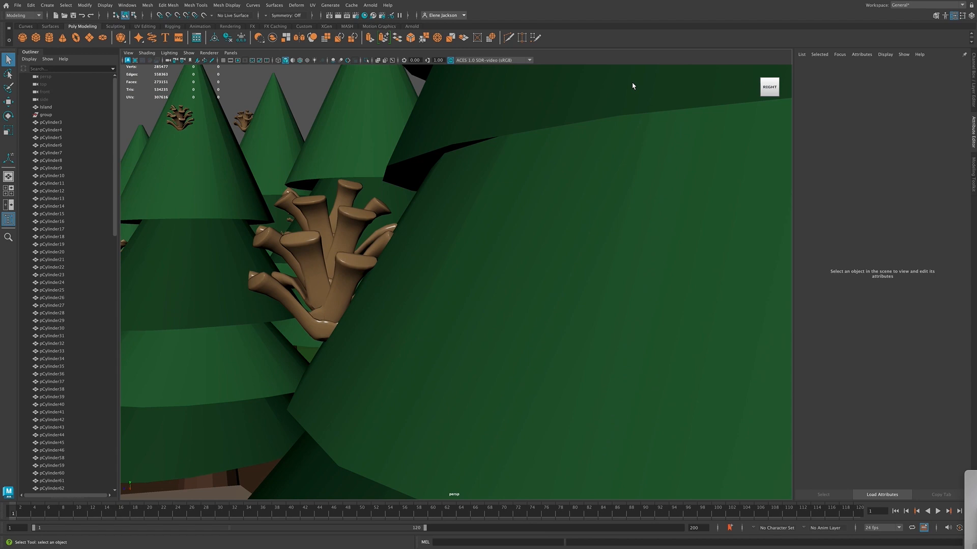
pyautogui.moveTo(633, 86)
pyautogui.mouseDown()
pyautogui.moveTo(718, 84)
pyautogui.moveTo(729, 114)
pyautogui.mouseUp()
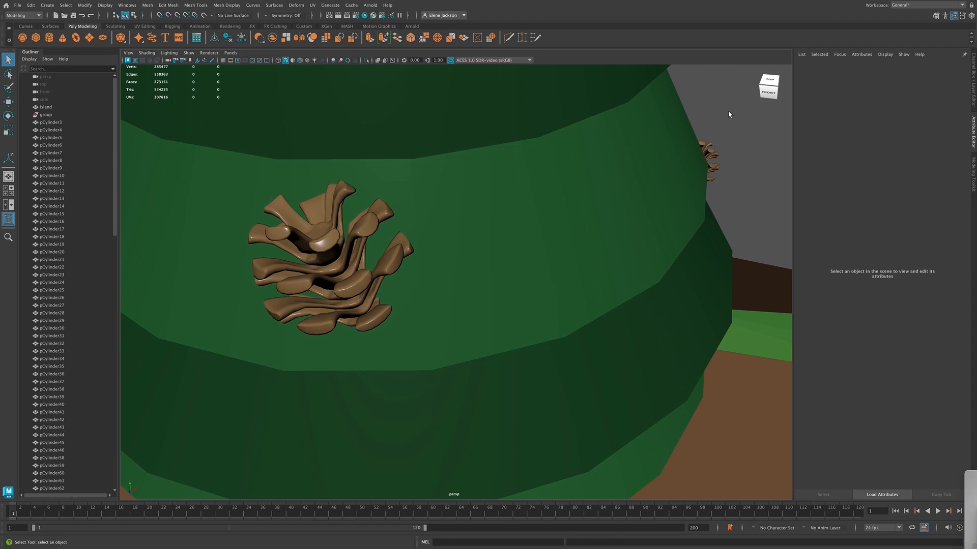
pyautogui.moveTo(729, 111)
pyautogui.keyDown('alt'); pyautogui.mouseDown()
pyautogui.moveTo(710, 94)
pyautogui.moveTo(682, 99)
pyautogui.moveTo(722, 104)
pyautogui.mouseUp(); pyautogui.keyUp('alt')
pyautogui.keyDown('alt'); pyautogui.moveTo(724, 102); pyautogui.dragTo(725, 114); pyautogui.keyUp('alt')
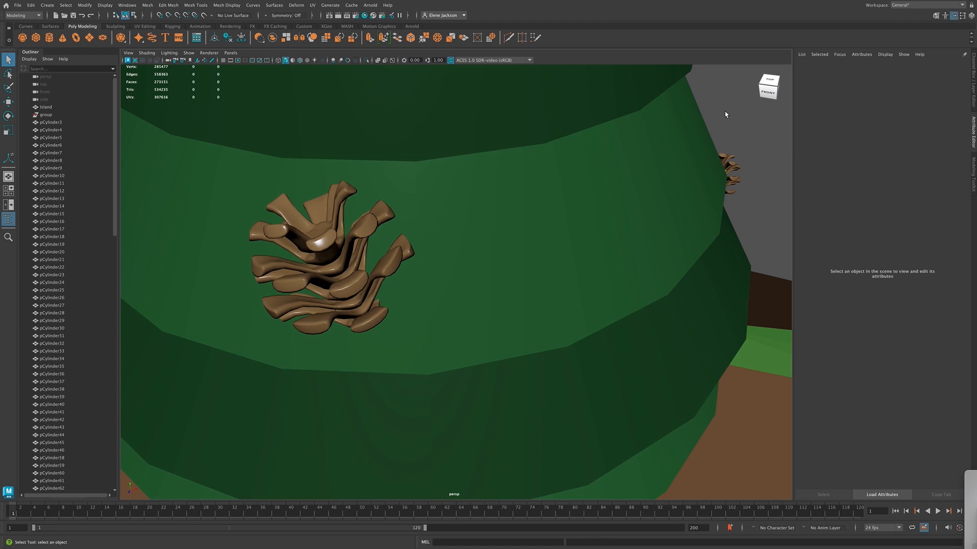
pyautogui.keyDown('alt'); pyautogui.moveTo(725, 114); pyautogui.dragTo(710, 93); pyautogui.keyUp('alt')
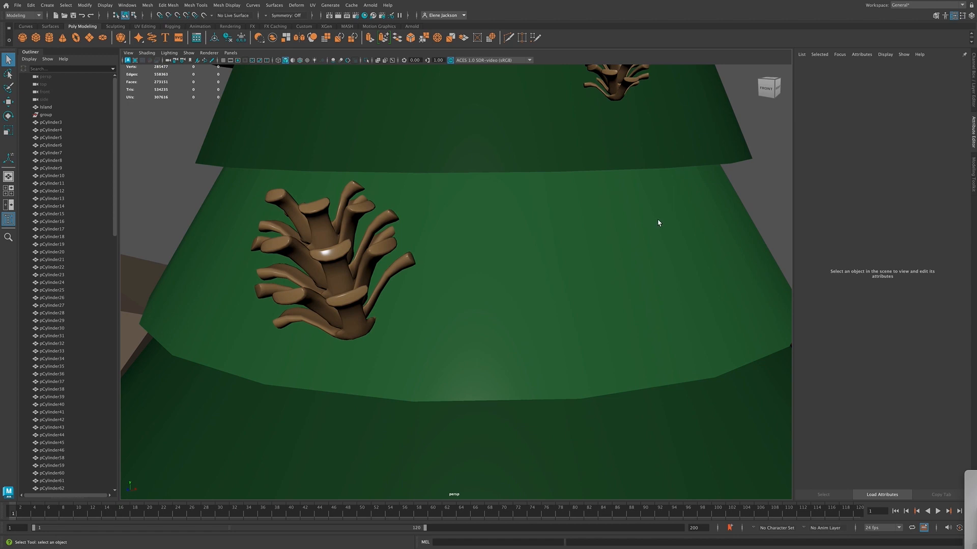
# Examine how the pinecones are distributed over the whole middle pine tree and the ground around it
pyautogui.scroll(-10, 657, 224)
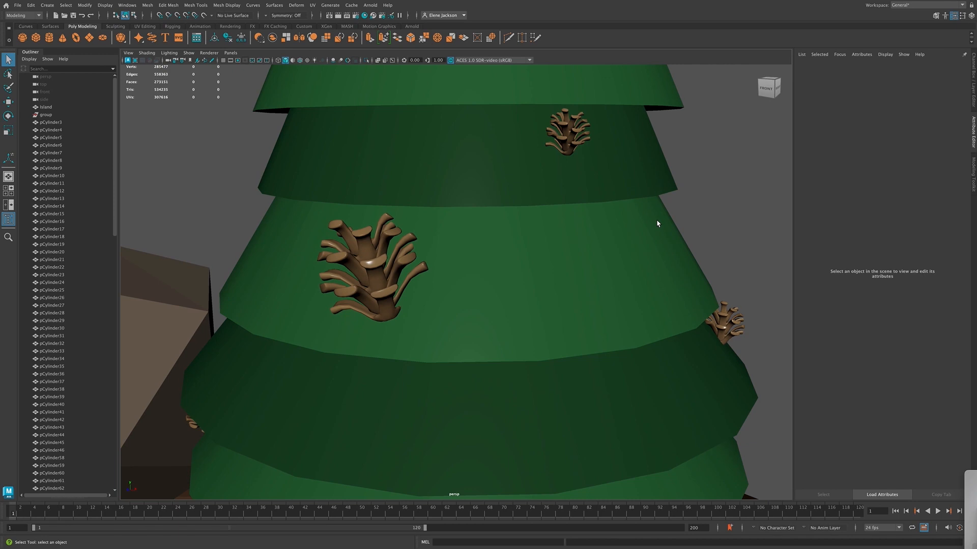
pyautogui.scroll(-8, 657, 224)
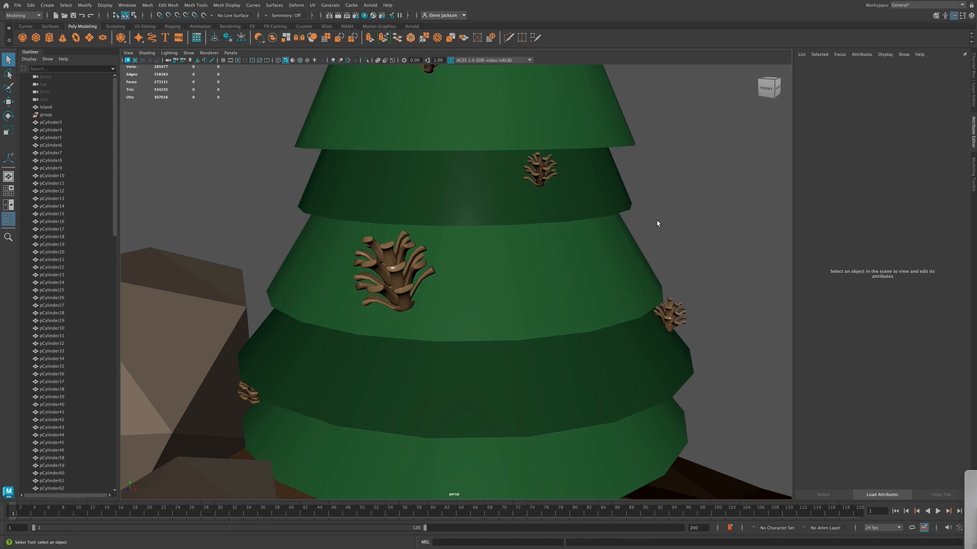
pyautogui.scroll(-6, 657, 224)
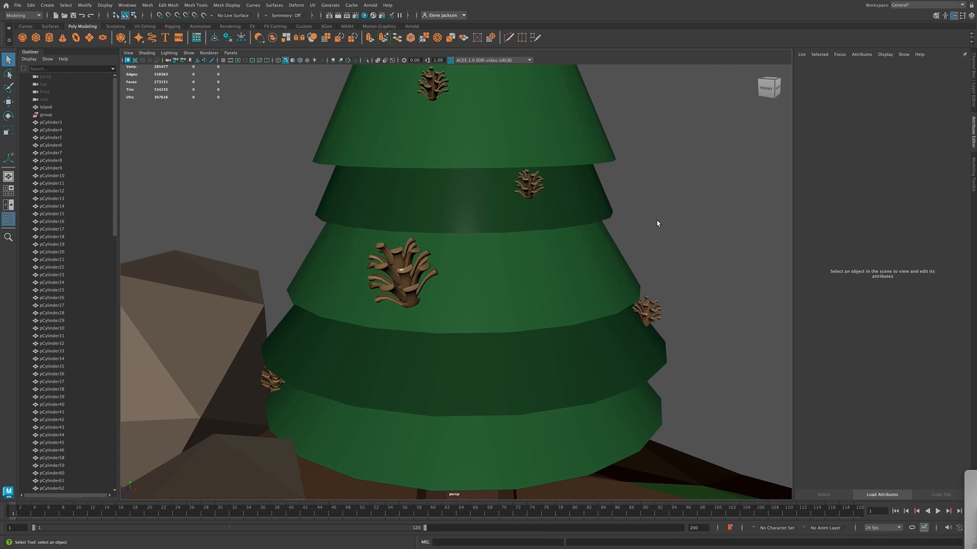
pyautogui.scroll(-8, 487, 271)
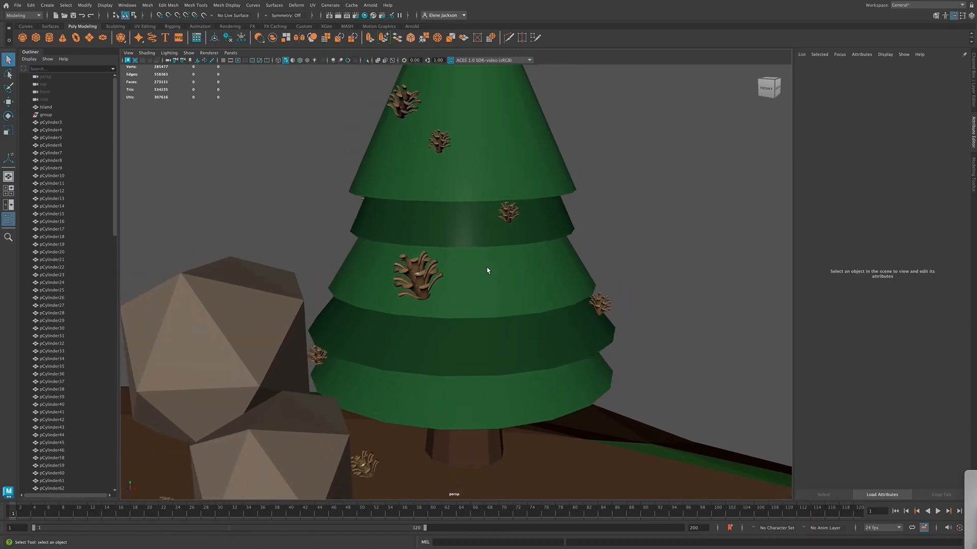
pyautogui.scroll(-2, 487, 271)
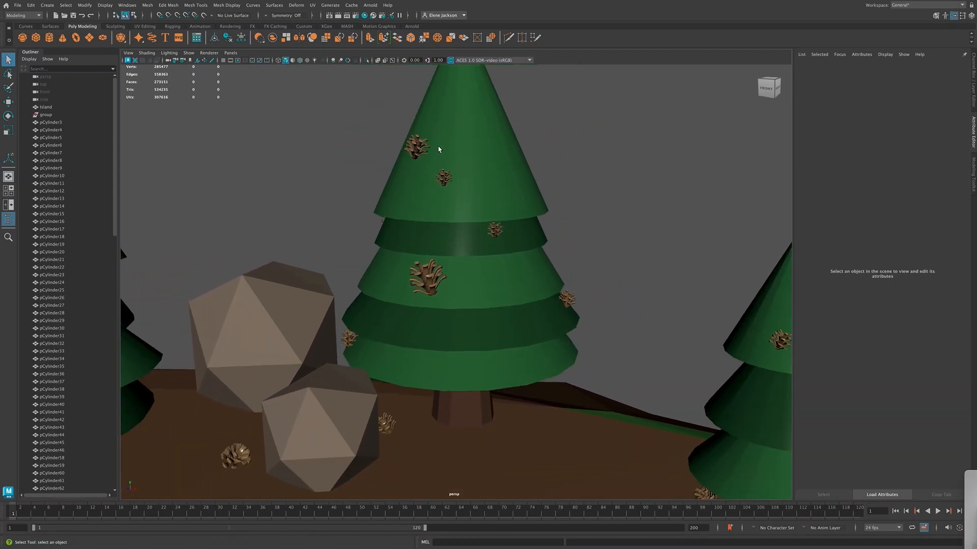
# Select the river's water mesh from the back of the island to examine its geometry, and clear the selection
pyautogui.scroll(-10, 647, 263)
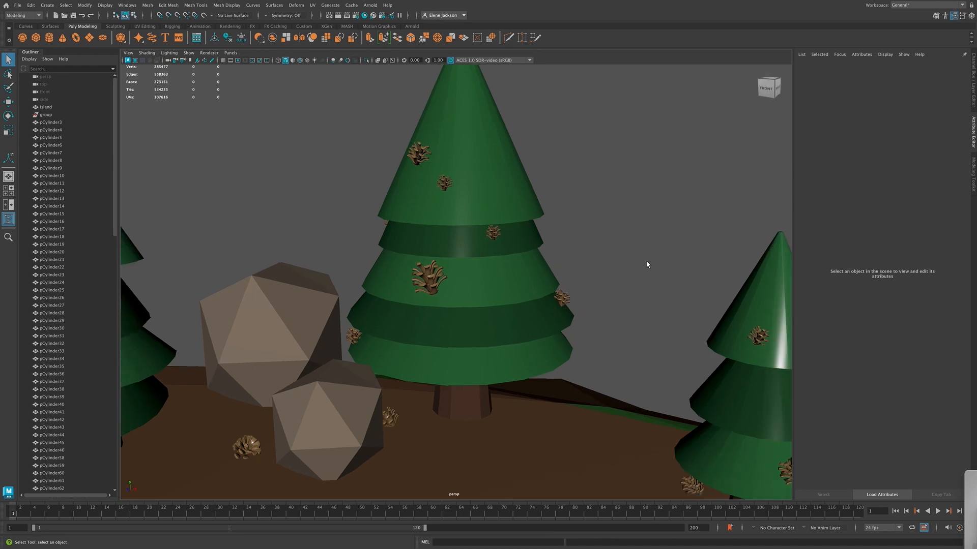
pyautogui.scroll(-4, 647, 265)
pyautogui.moveTo(765, 91); pyautogui.dragTo(592, 100)
pyautogui.scroll(-1, 576, 131)
pyautogui.keyDown('alt'); pyautogui.moveTo(518, 154); pyautogui.dragTo(576, 363, button='middle'); pyautogui.keyUp('alt')
pyautogui.click(482, 313)
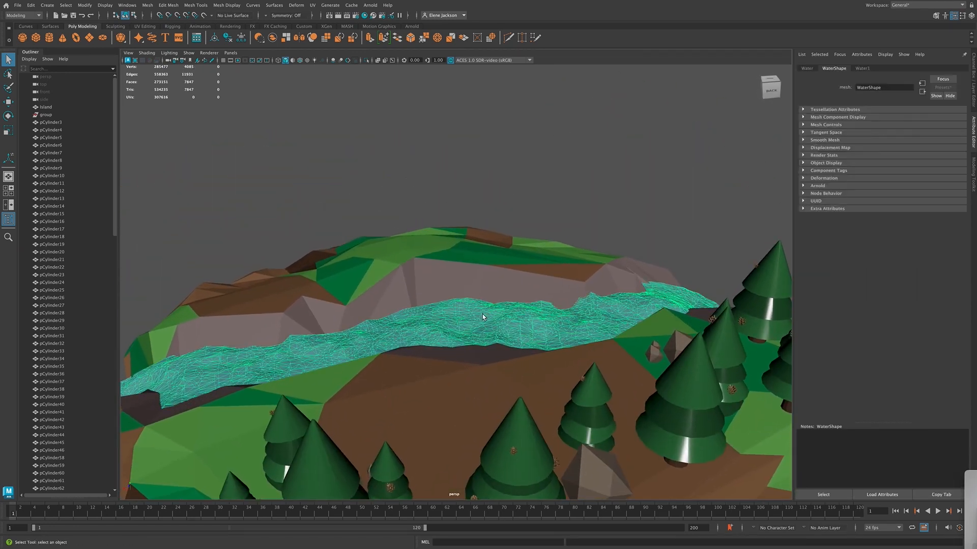
pyautogui.click(505, 175)
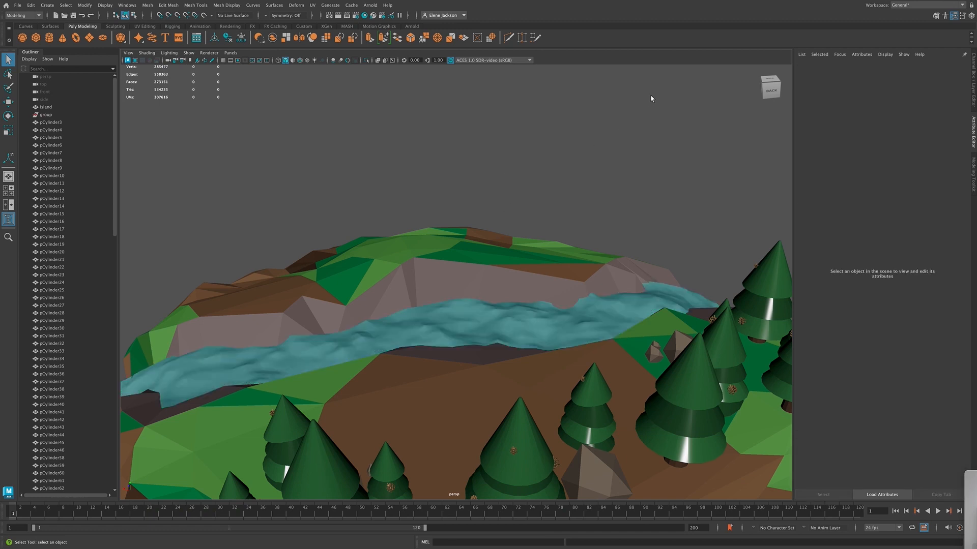
# Examine the river's rippled surface and the waterfall at the island's edge from the right side and from above
pyautogui.click(764, 87)
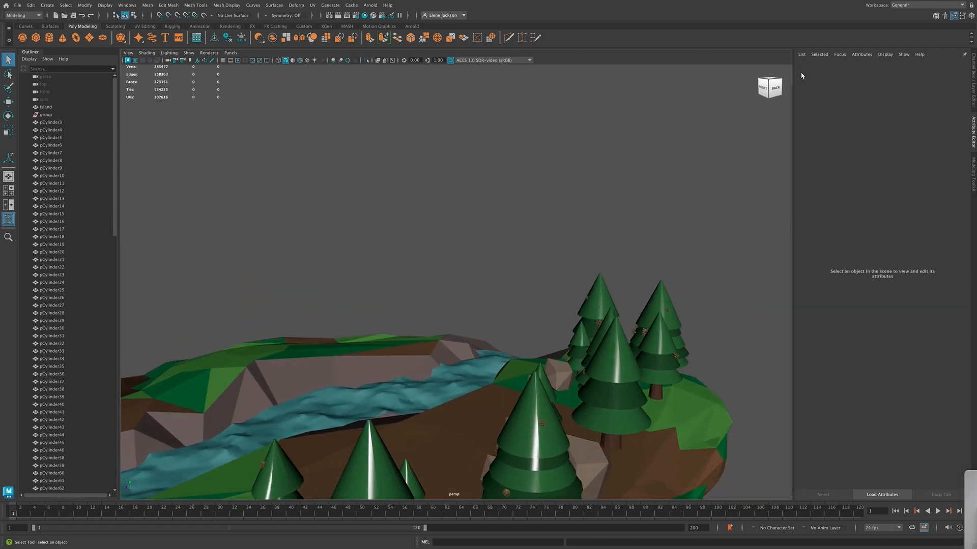
pyautogui.keyDown('alt'); pyautogui.moveTo(476, 230); pyautogui.dragTo(765, 32, button='middle'); pyautogui.keyUp('alt')
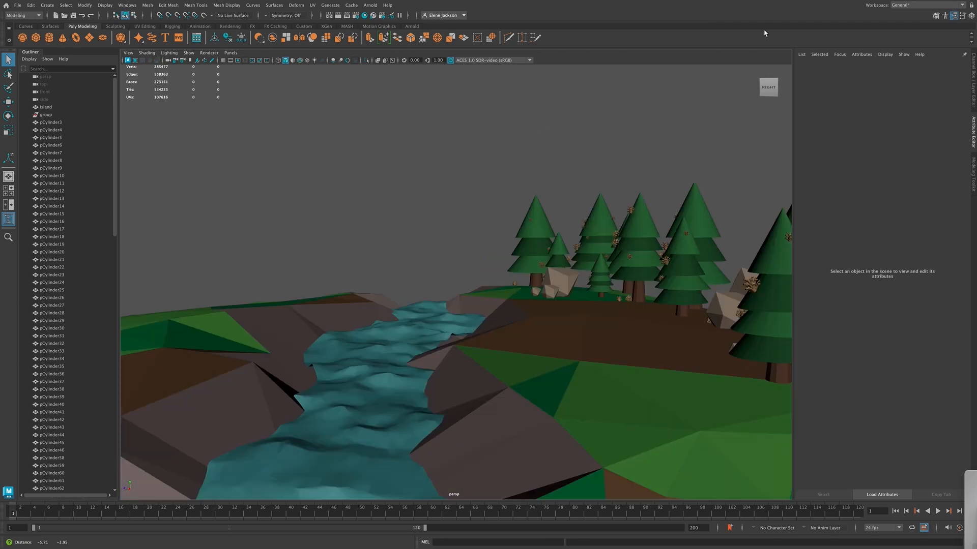
pyautogui.keyDown('alt'); pyautogui.moveTo(445, 206); pyautogui.dragTo(454, 184, button='middle'); pyautogui.keyUp('alt')
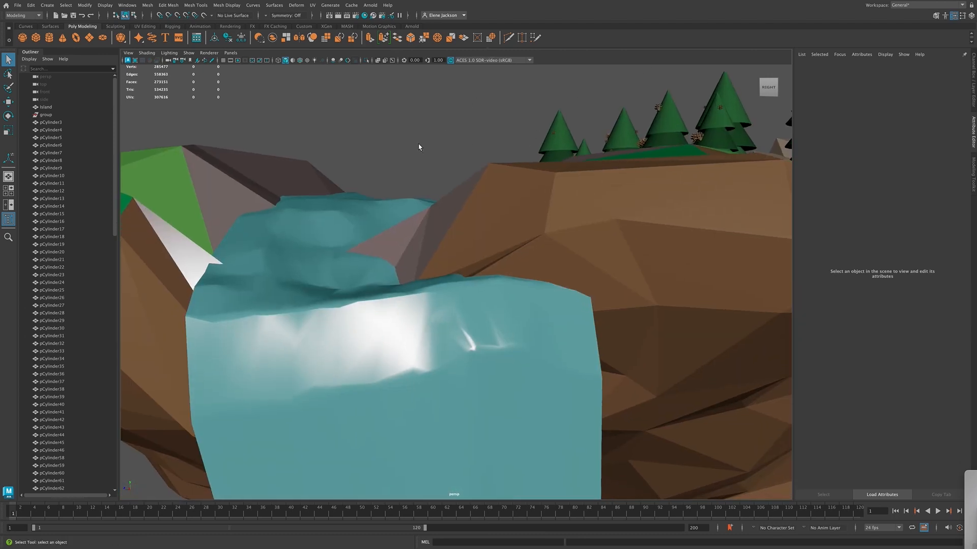
pyautogui.scroll(3, 427, 98)
pyautogui.scroll(-3, 425, 183)
pyautogui.scroll(-3, 426, 182)
pyautogui.keyDown('alt'); pyautogui.moveTo(429, 151); pyautogui.dragTo(432, 159, button='middle'); pyautogui.keyUp('alt')
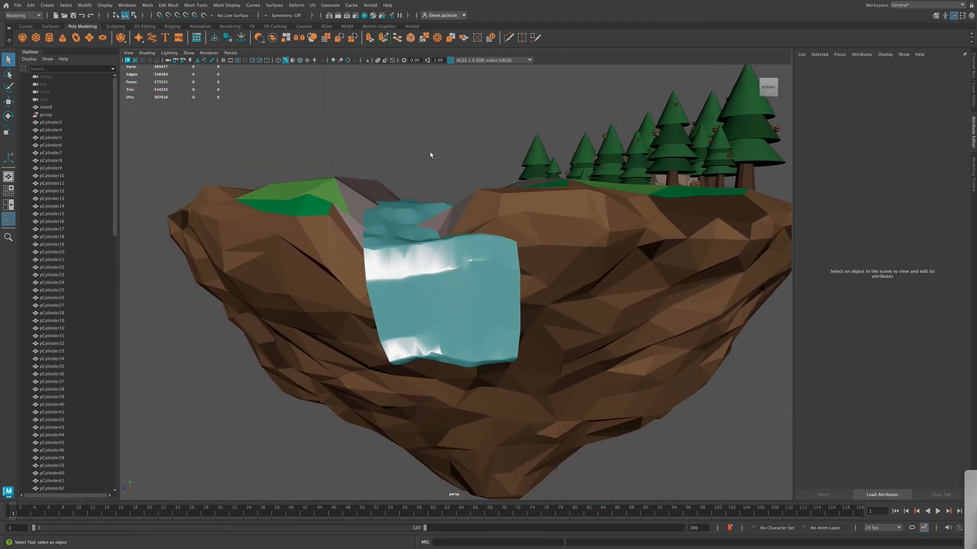
pyautogui.keyDown('alt'); pyautogui.moveTo(431, 160); pyautogui.dragTo(426, 249); pyautogui.keyUp('alt')
# Examine the whole floating island from the front and left sides, including its rocky underside and the other waterfall
pyautogui.click(772, 81)
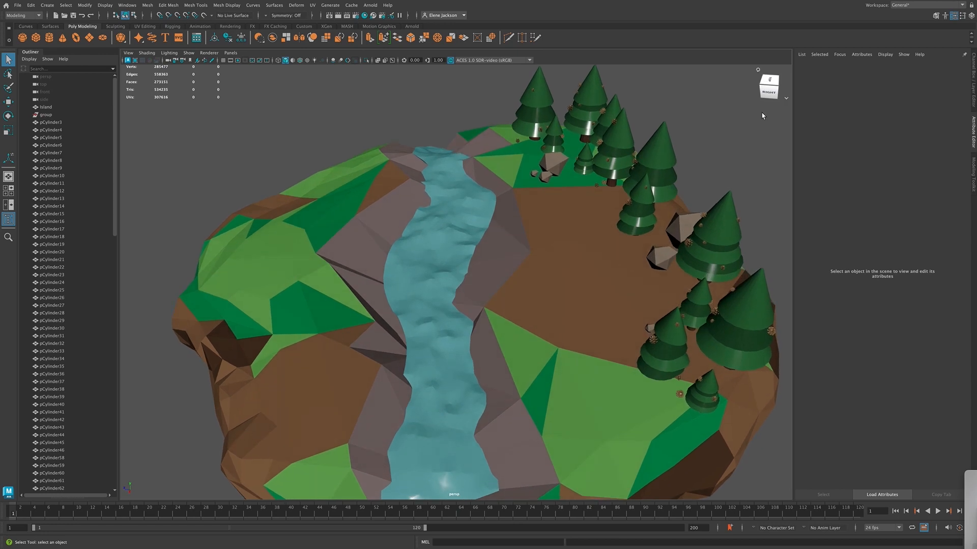
pyautogui.click(761, 92)
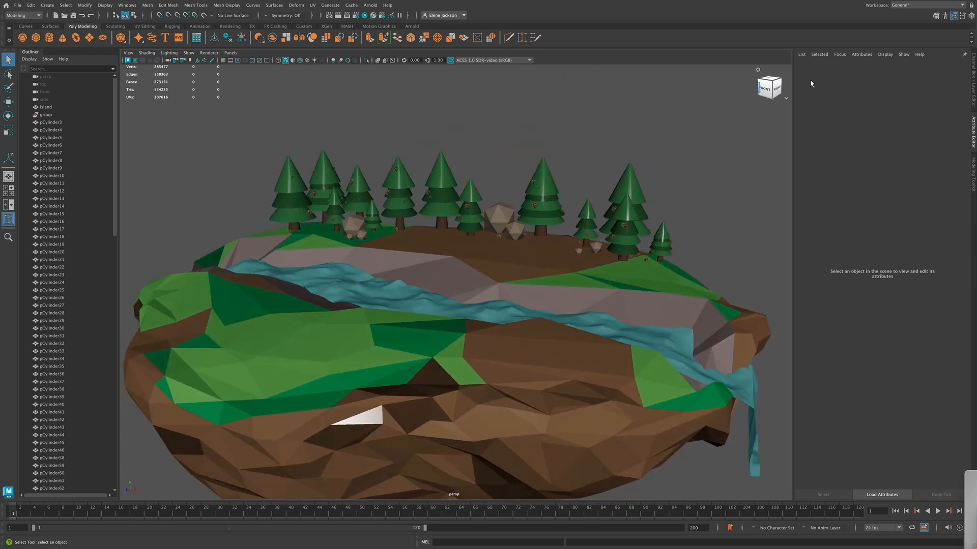
pyautogui.click(761, 91)
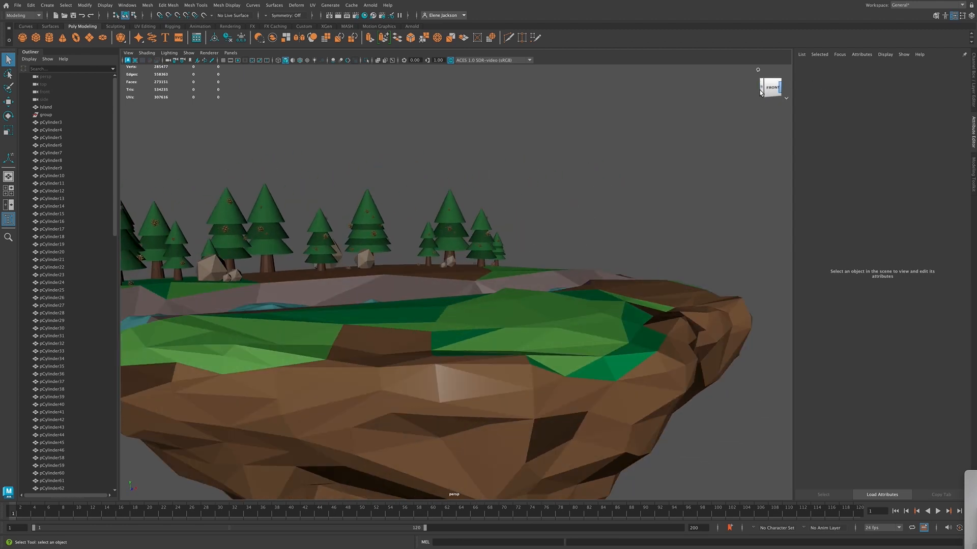
pyautogui.click(761, 91)
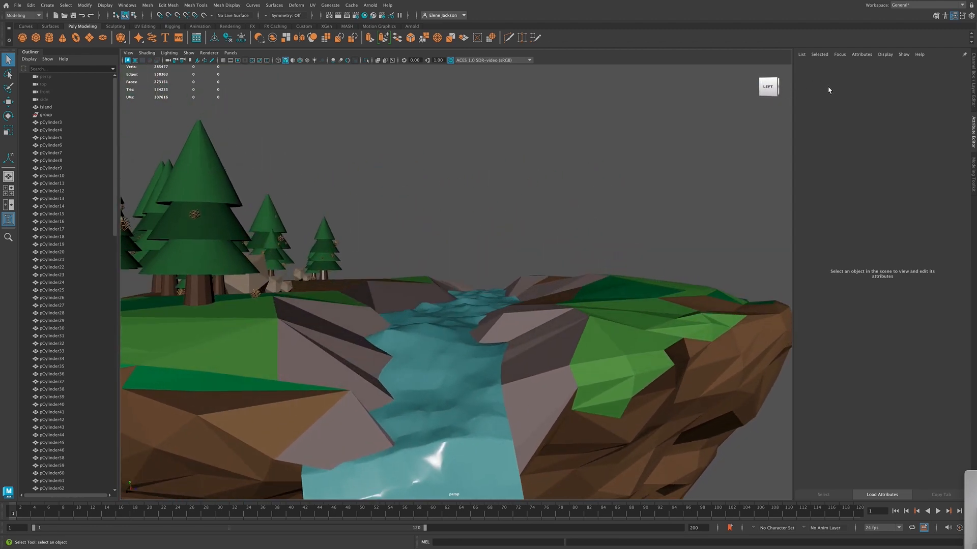
pyautogui.press('a')
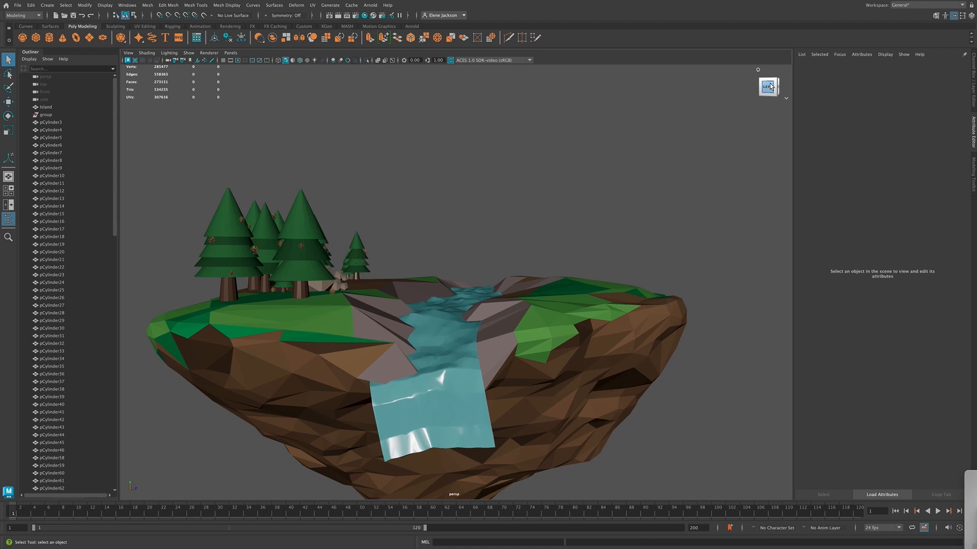
pyautogui.moveTo(769, 84); pyautogui.dragTo(672, 104)
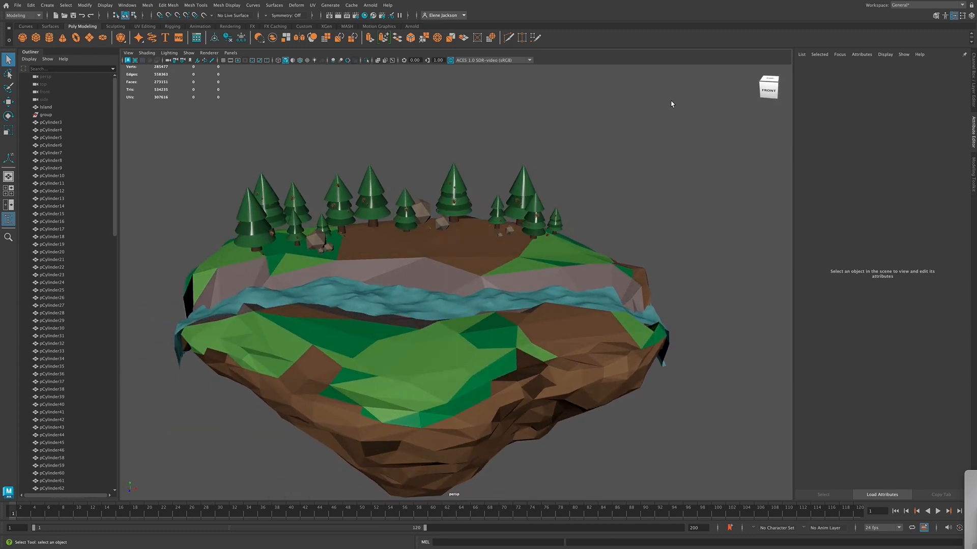
pyautogui.scroll(-3, 611, 152)
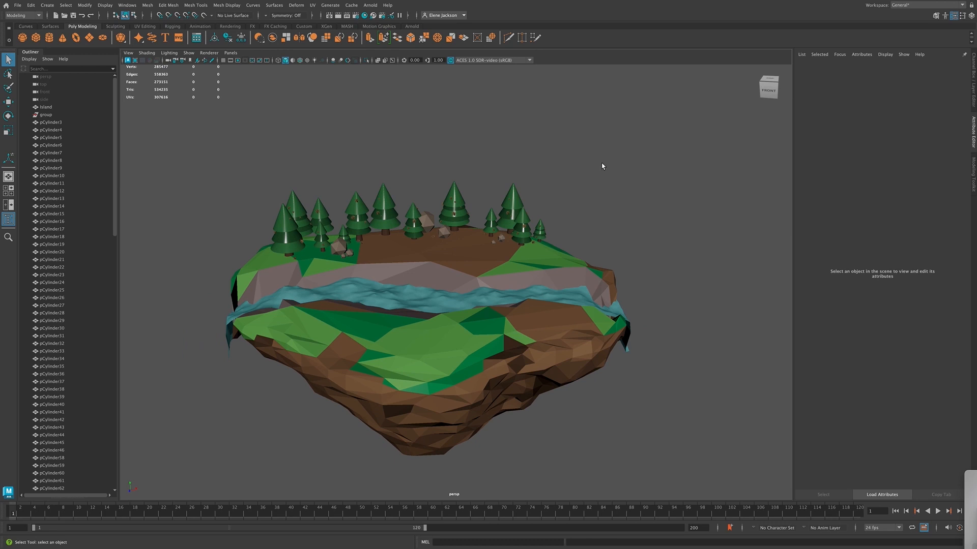
# Select the river's water mesh from the front, clear the selection and inspect the waves up close
pyautogui.click(456, 300)
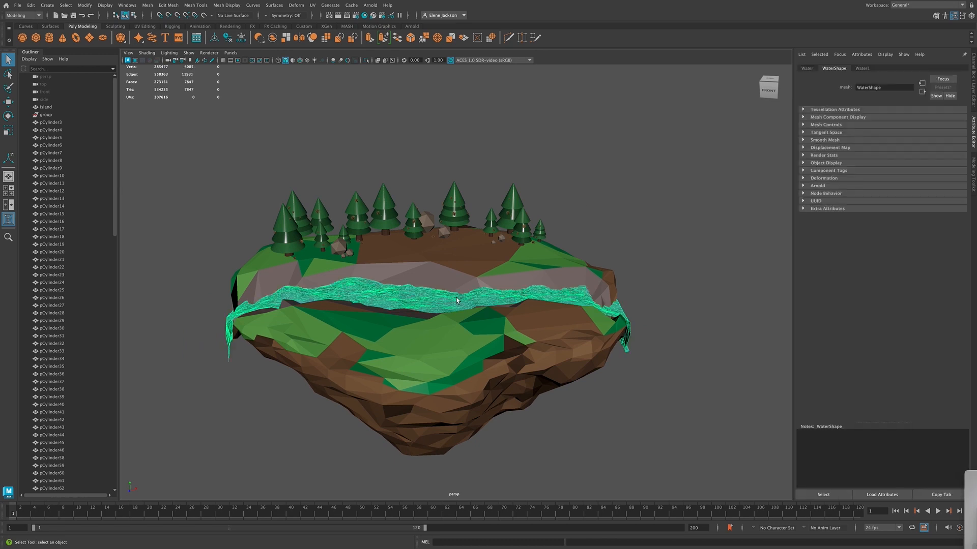
pyautogui.click(610, 207)
pyautogui.scroll(3, 432, 295)
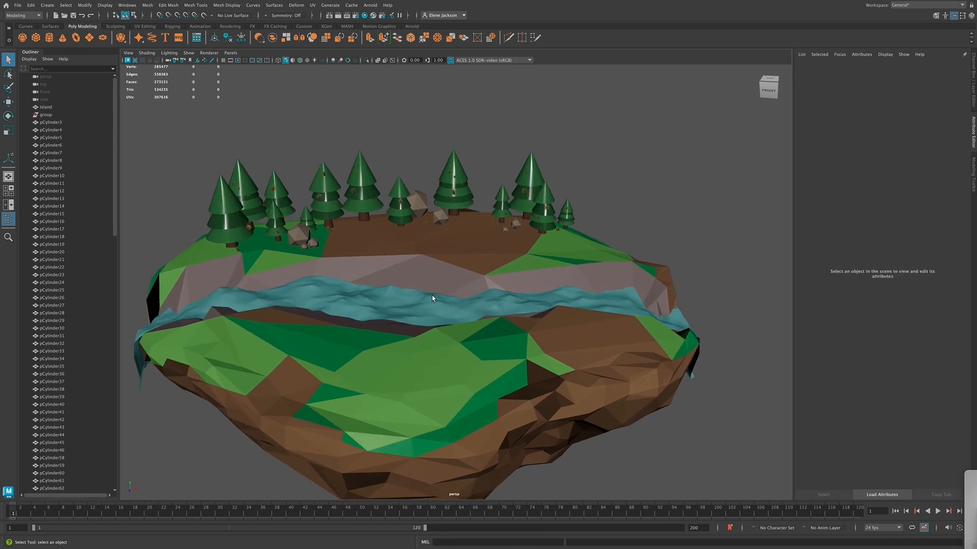
pyautogui.scroll(3, 432, 295)
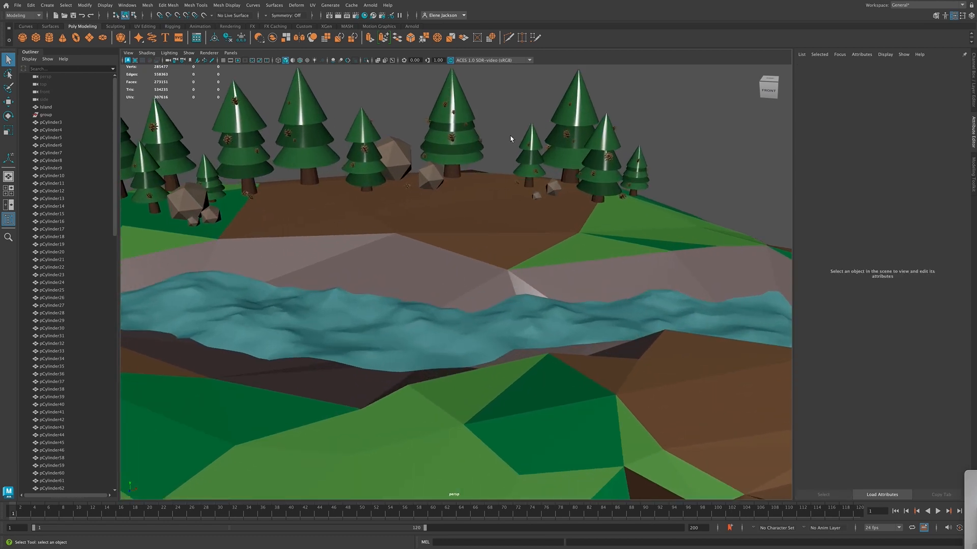
# Select the large rock beside the middle pine, examine it and the smaller rock next to it up close, and deselect it
pyautogui.keyDown('alt'); pyautogui.moveTo(513, 137); pyautogui.dragTo(549, 259, button='middle'); pyautogui.keyUp('alt')
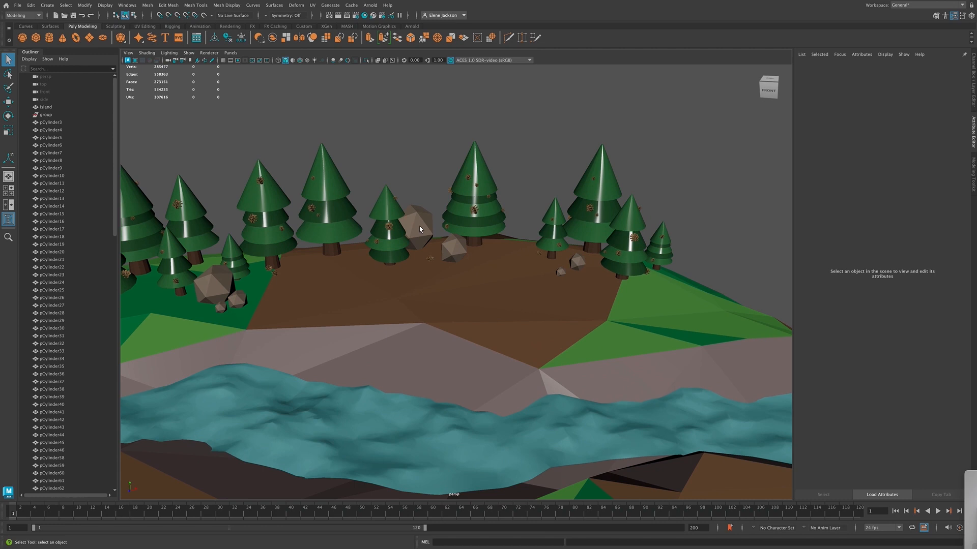
pyautogui.click(419, 229)
pyautogui.scroll(5, 521, 209)
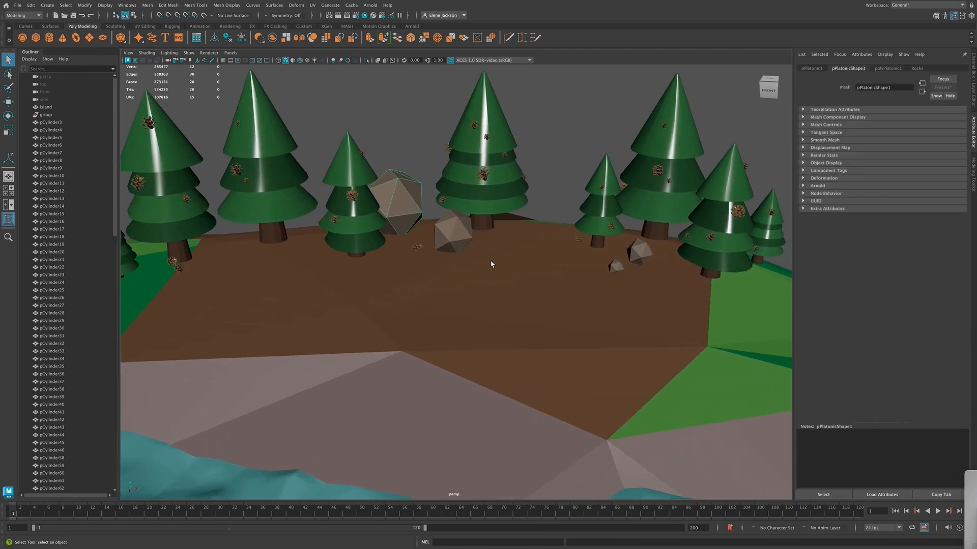
pyautogui.scroll(5, 492, 265)
pyautogui.keyDown('alt'); pyautogui.moveTo(609, 143); pyautogui.dragTo(564, 343, button='middle'); pyautogui.keyUp('alt')
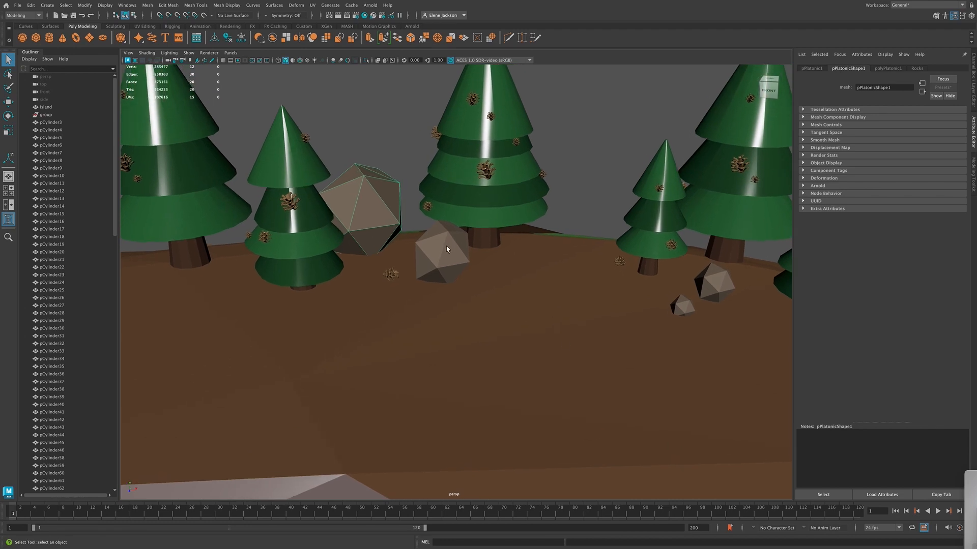
pyautogui.scroll(5, 447, 249)
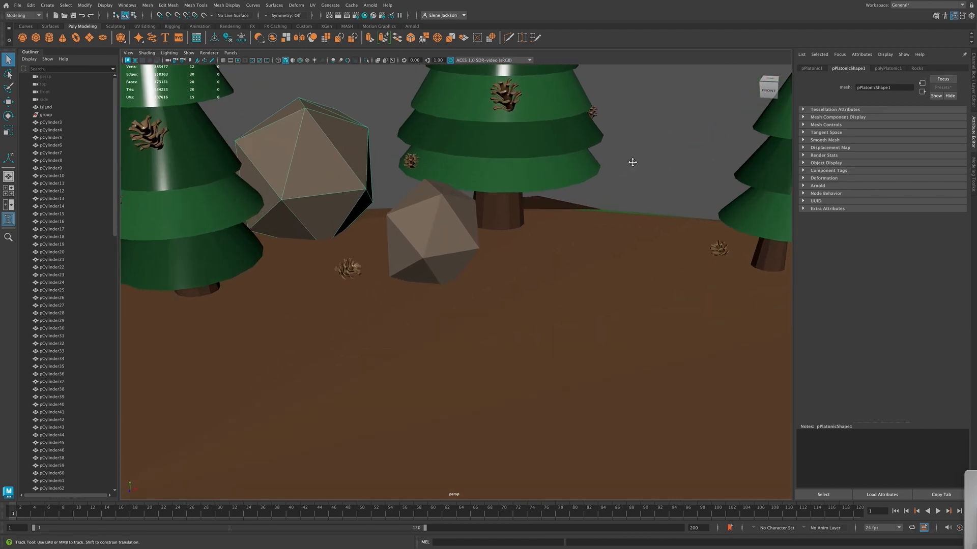
pyautogui.keyDown('alt'); pyautogui.moveTo(633, 162); pyautogui.dragTo(656, 236, button='middle'); pyautogui.keyUp('alt')
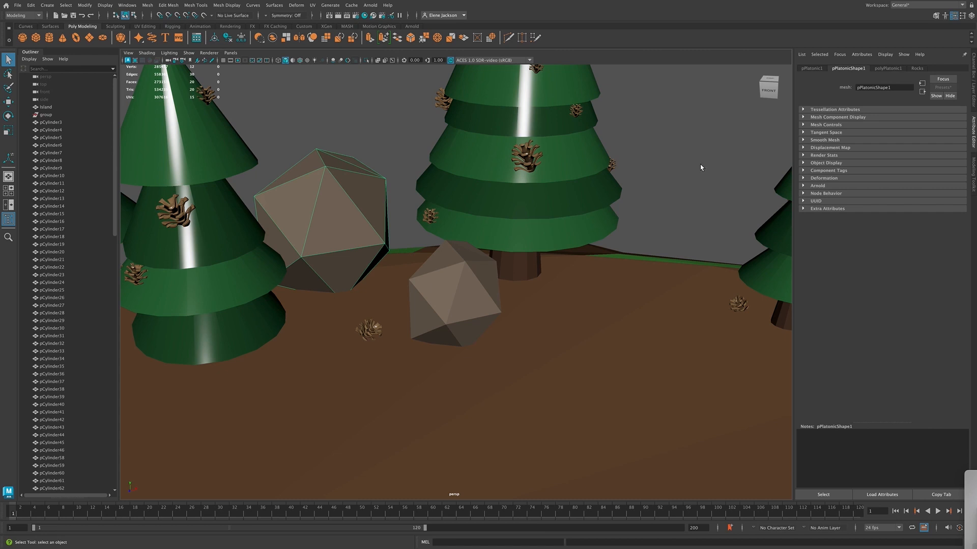
pyautogui.click(701, 205)
# Inspect the facets of the two rocks and the pinecones lying around them from the front-right corner
pyautogui.click(768, 90)
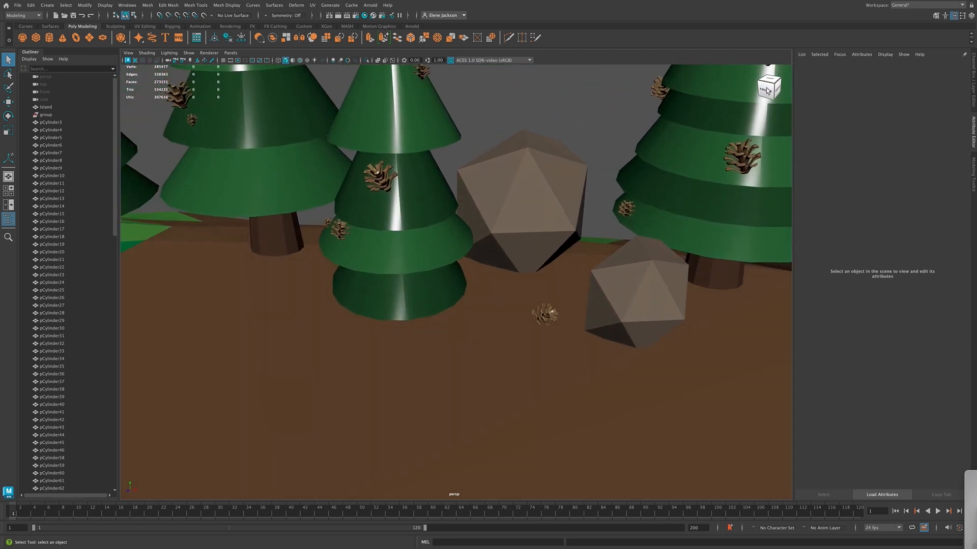
pyautogui.click(763, 91)
pyautogui.keyDown('alt'); pyautogui.moveTo(692, 129); pyautogui.dragTo(631, 138); pyautogui.keyUp('alt')
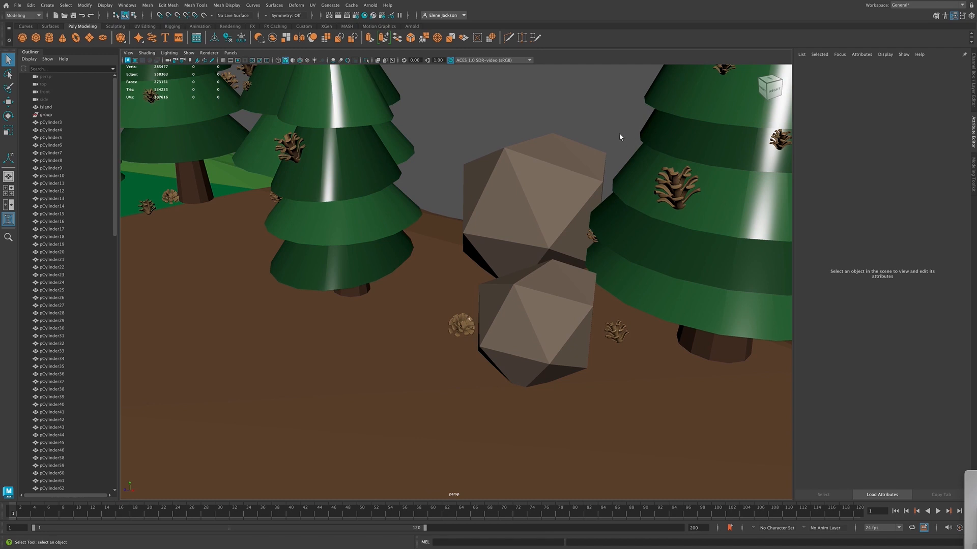
# Review how the rocks and pines are arranged across the island, ending with the whole island seen from the front
pyautogui.scroll(-5, 622, 132)
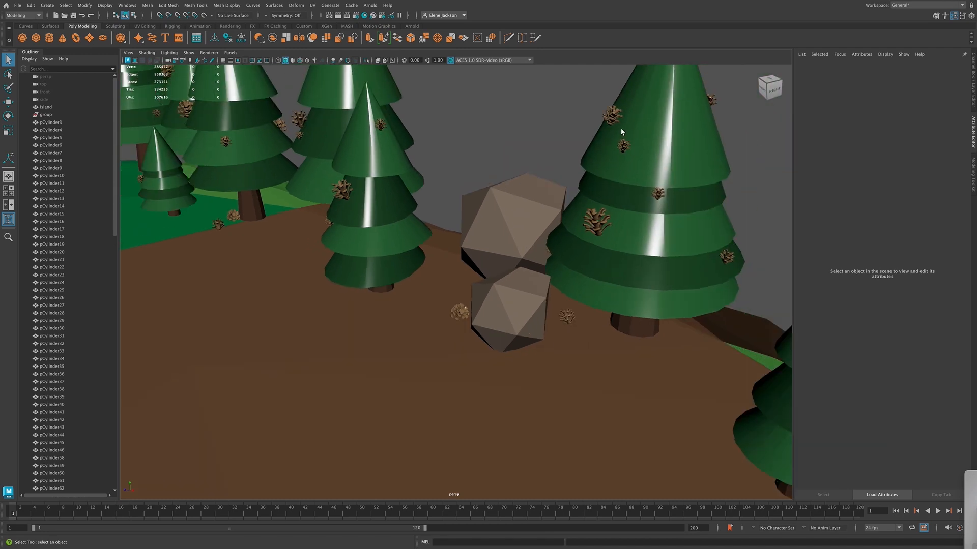
pyautogui.scroll(-5, 621, 132)
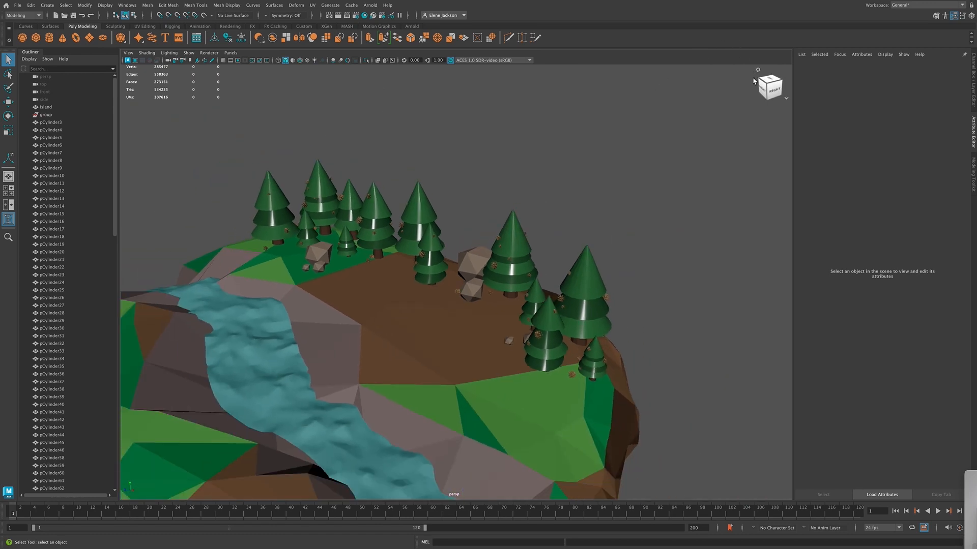
pyautogui.click(766, 91)
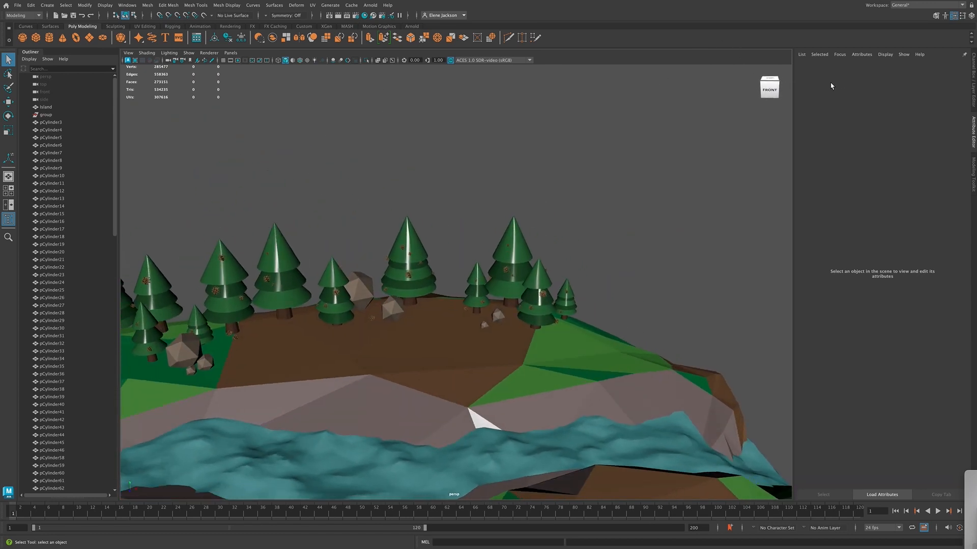
pyautogui.scroll(-5, 472, 164)
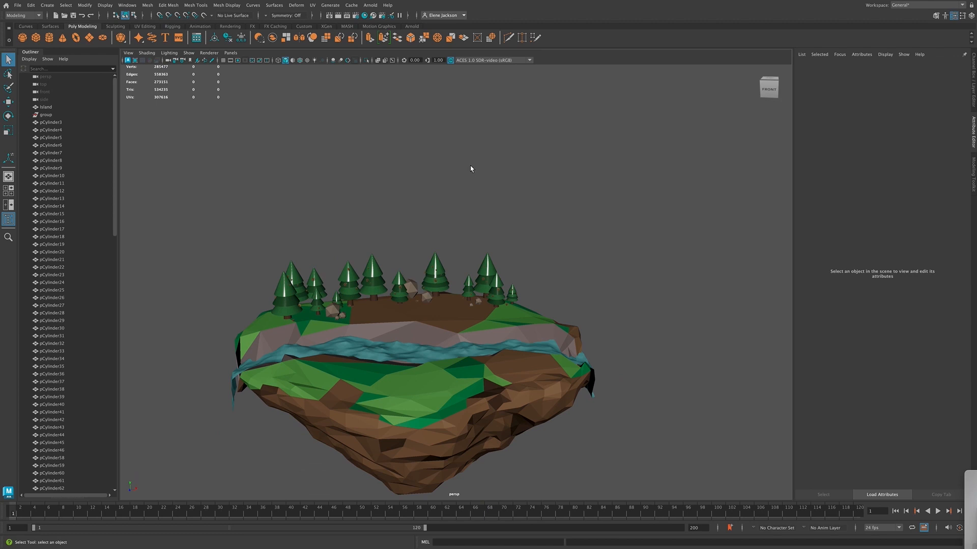